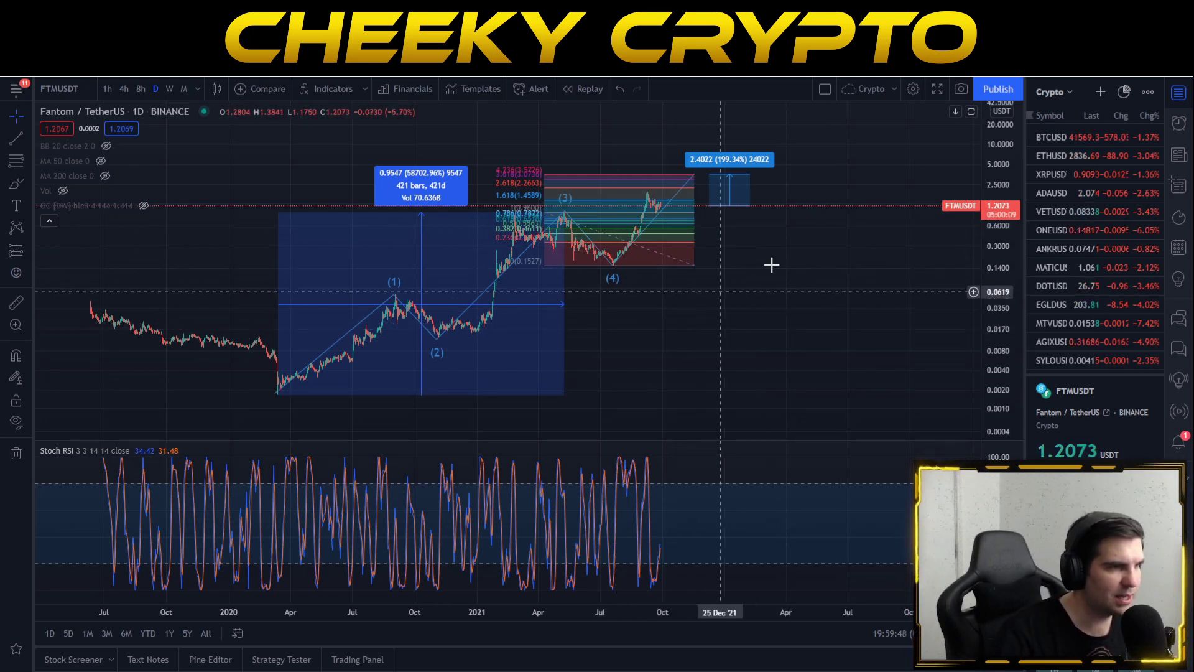
# Try extending the large range measurement from the wave (3) peak to the September 2021 high, and undo the change
pyautogui.moveTo(698, 323); pyautogui.dragTo(773, 333)
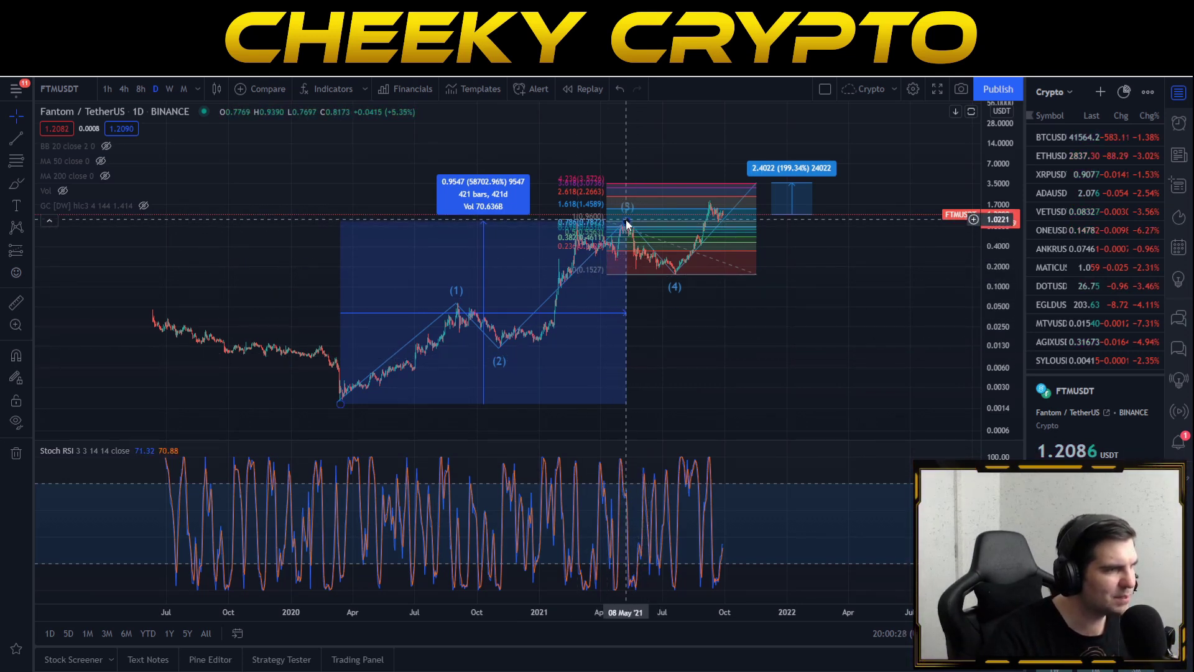
pyautogui.moveTo(626, 222); pyautogui.dragTo(707, 203)
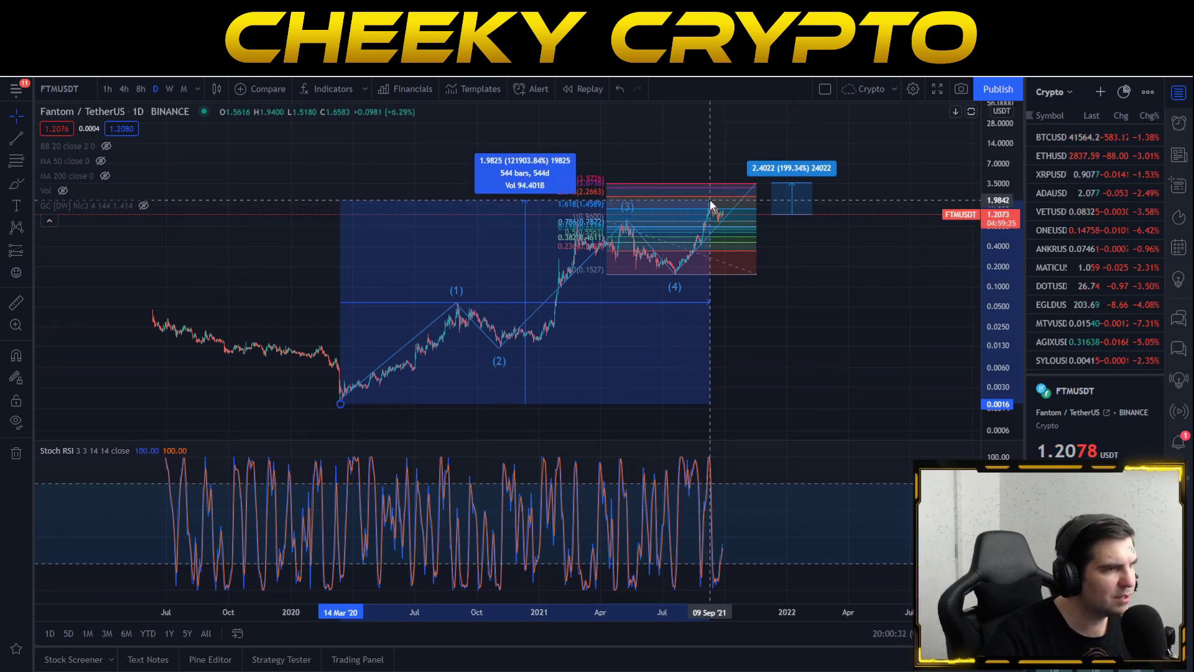
pyautogui.click(711, 205)
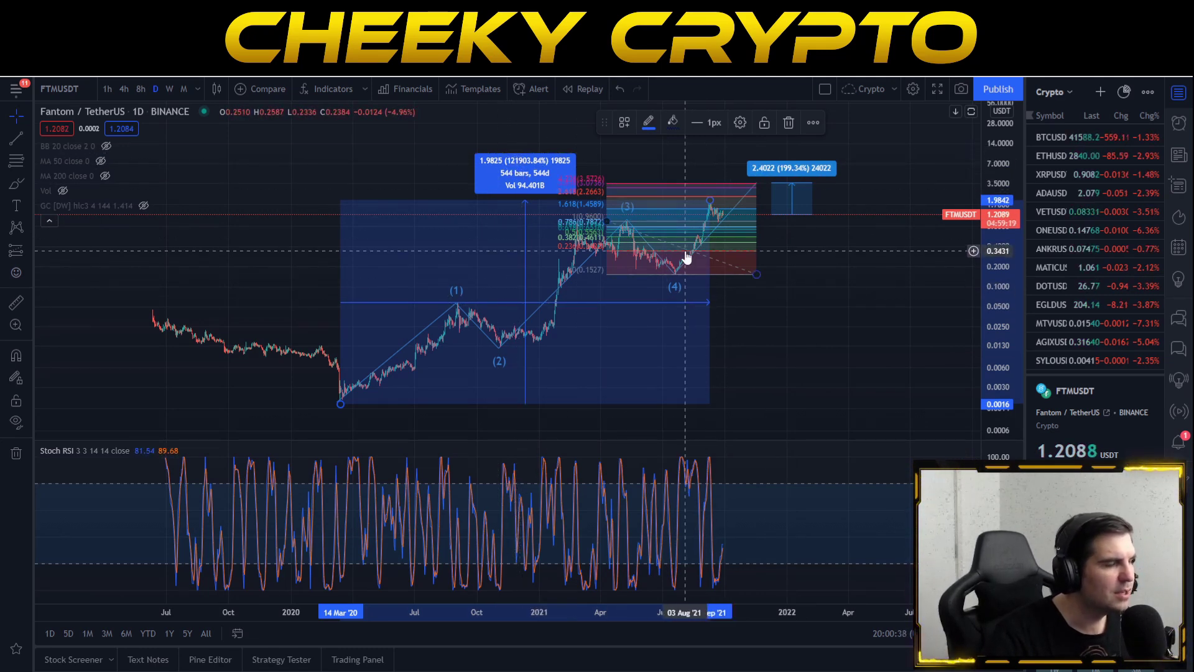
pyautogui.hotkey('ctrl', 'z')
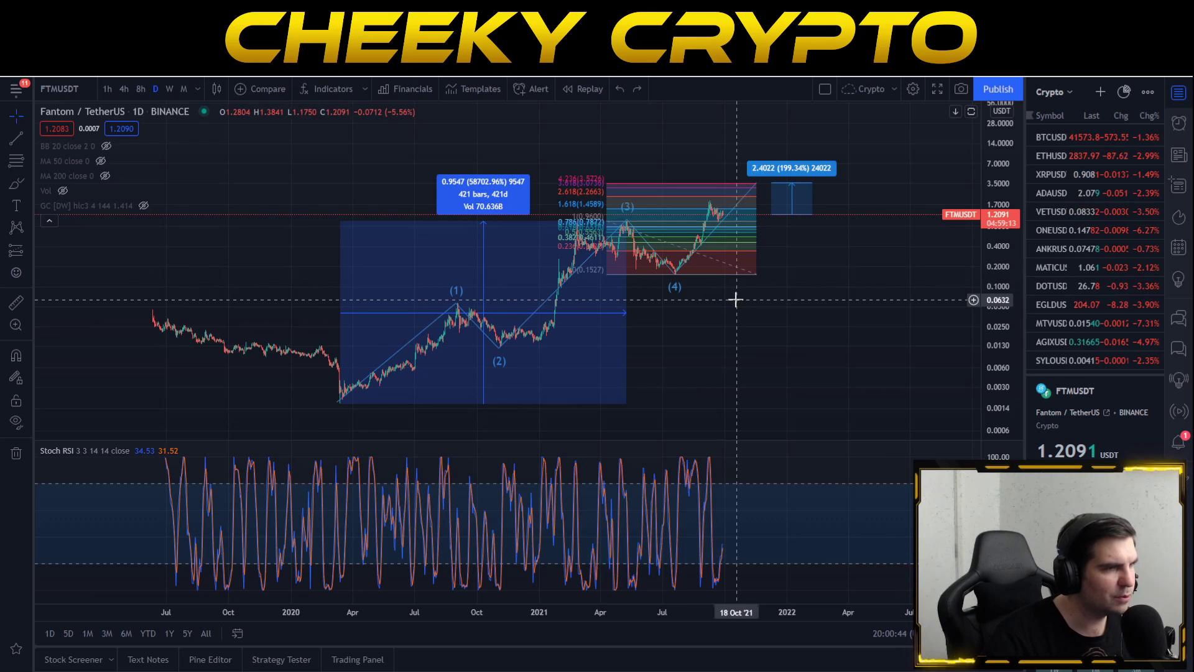
# Examine the Fibonacci extension levels and the wave (3)-(4)-(5) projection on the daily FTMUSDT chart
pyautogui.scroll(4, 735, 299)
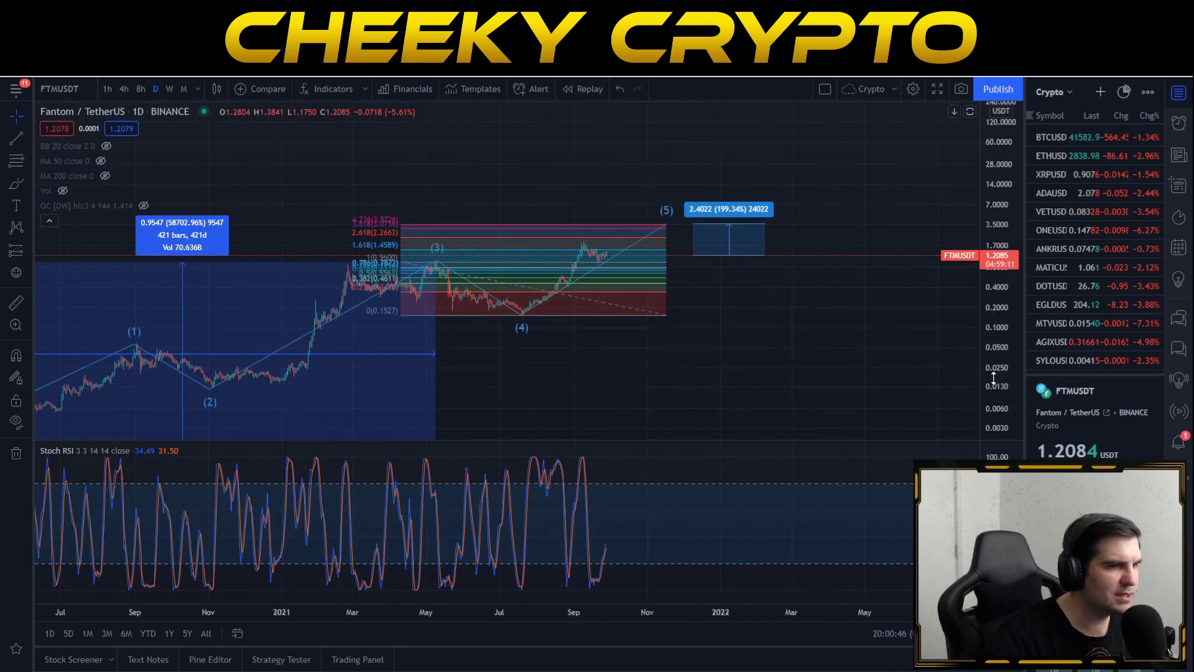
pyautogui.moveTo(993, 377); pyautogui.dragTo(1016, 131)
pyautogui.scroll(8, 618, 311)
pyautogui.moveTo(531, 317); pyautogui.dragTo(1060, 314)
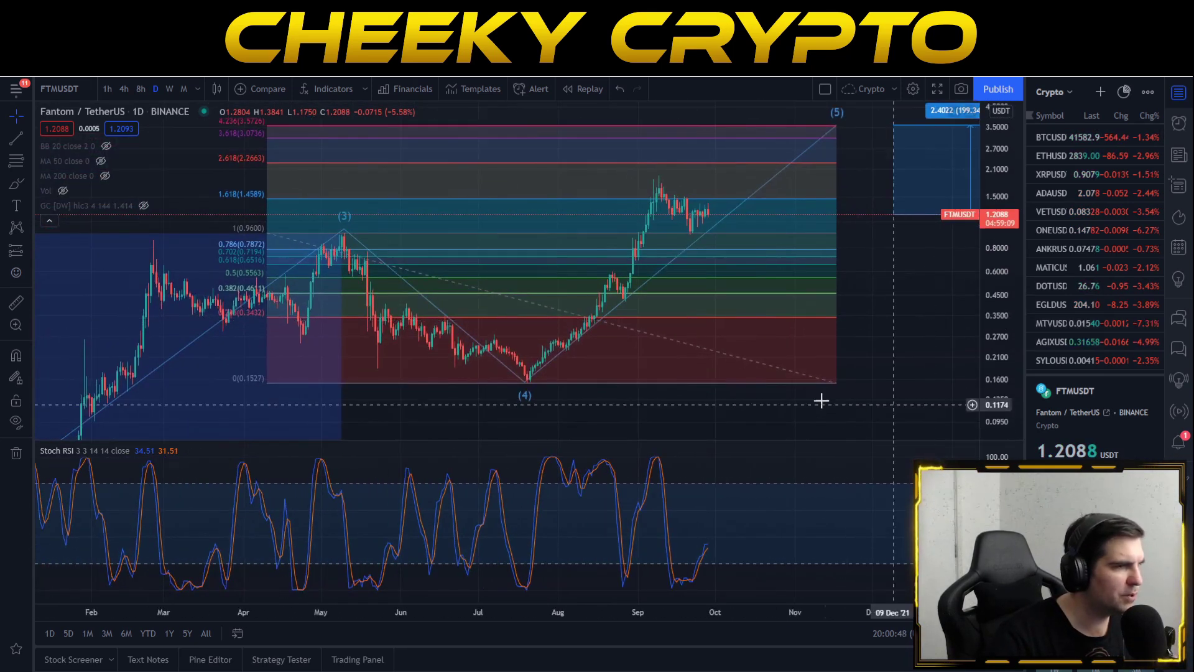
pyautogui.scroll(3, 628, 333)
pyautogui.moveTo(857, 287); pyautogui.dragTo(933, 296)
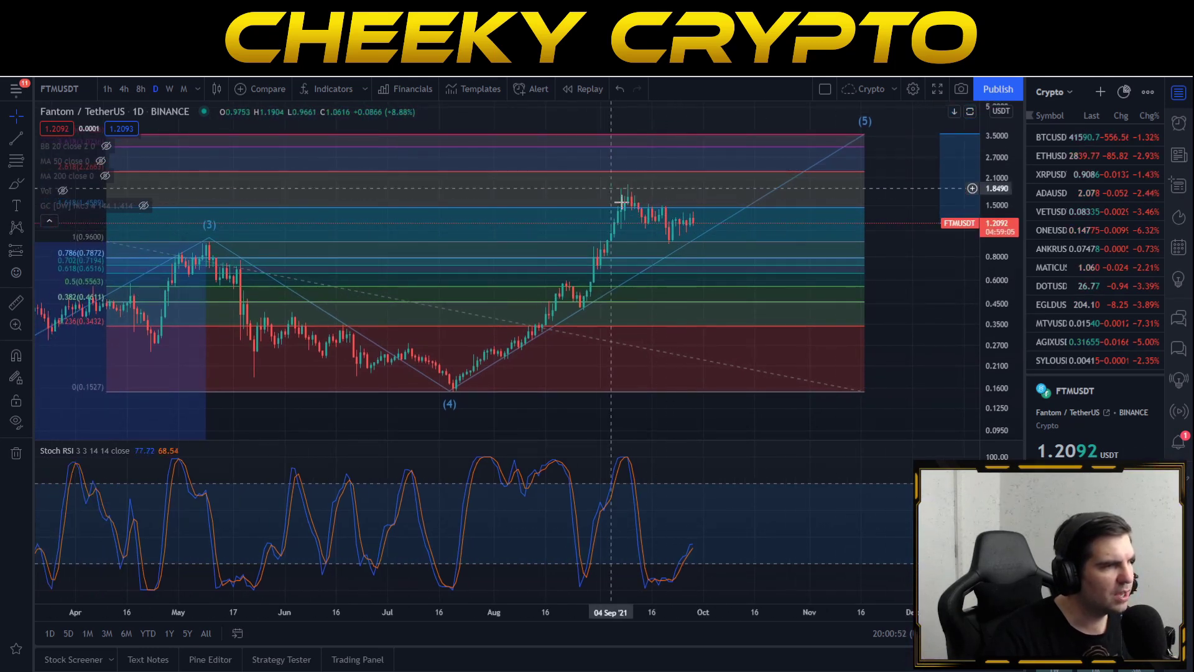
pyautogui.moveTo(699, 421); pyautogui.dragTo(781, 425)
pyautogui.moveTo(1000, 331); pyautogui.dragTo(999, 314)
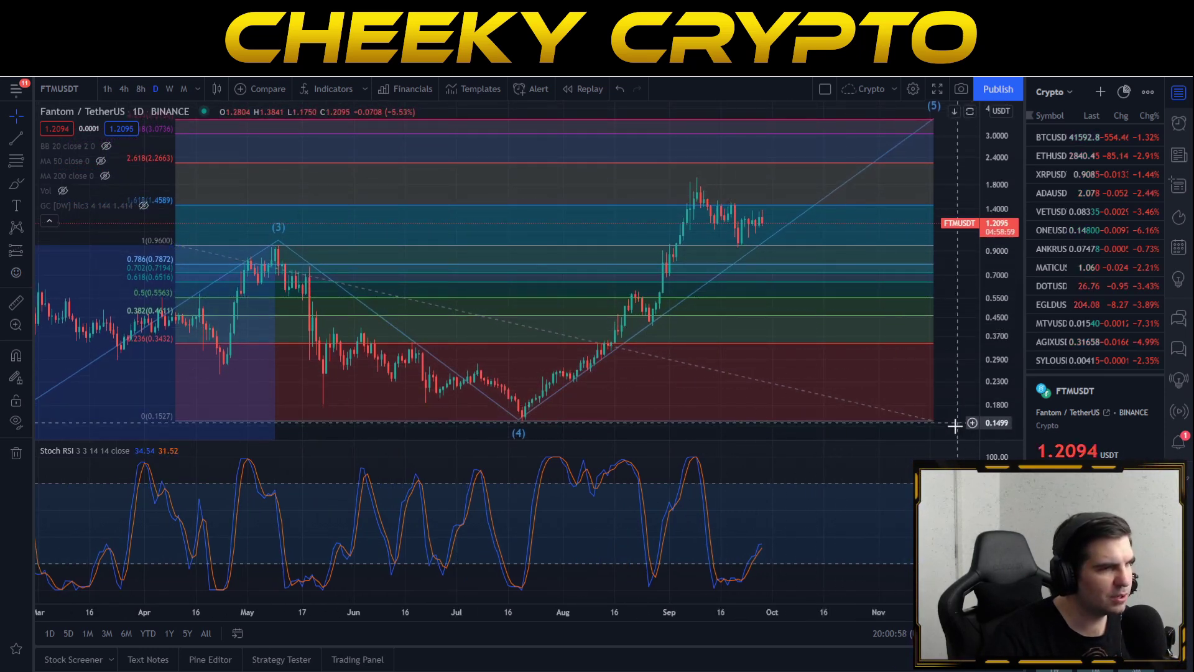
pyautogui.moveTo(955, 392); pyautogui.dragTo(881, 368)
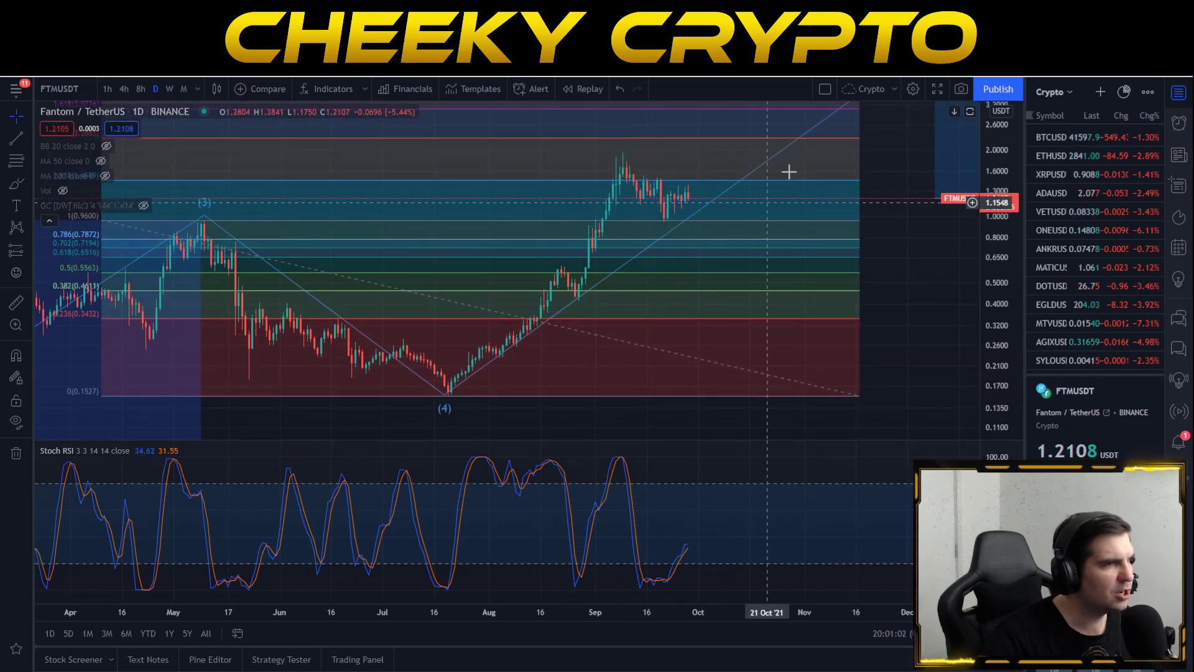
pyautogui.moveTo(898, 259); pyautogui.dragTo(871, 306)
pyautogui.scroll(-2, 453, 195)
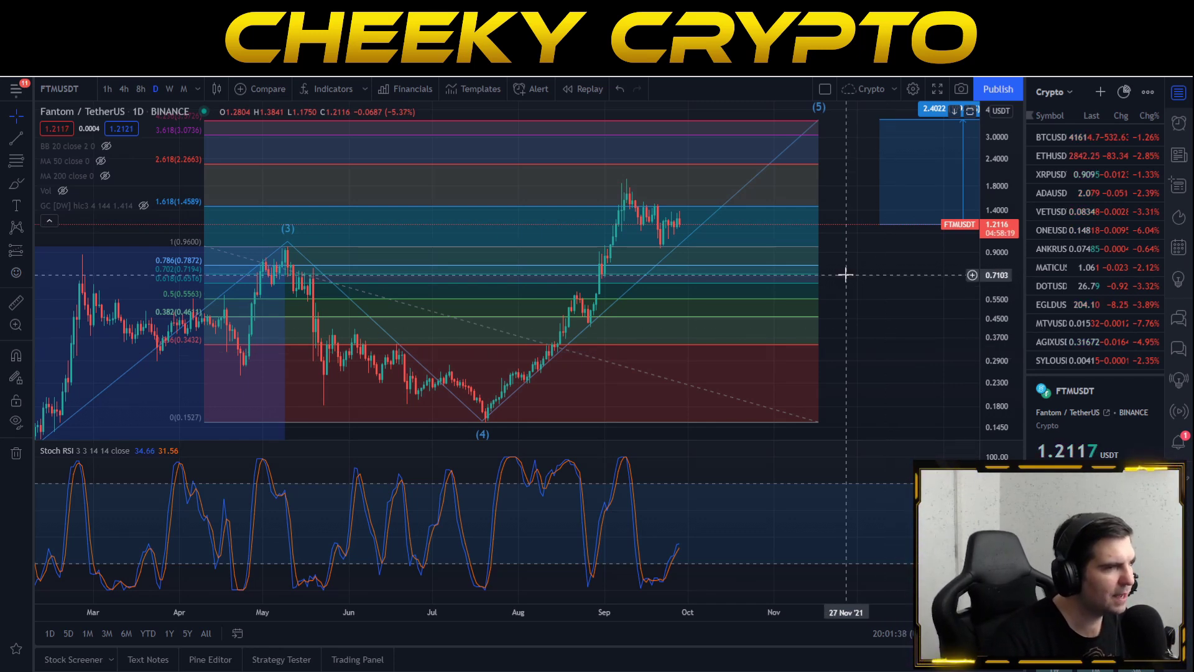
pyautogui.moveTo(846, 269); pyautogui.dragTo(875, 325)
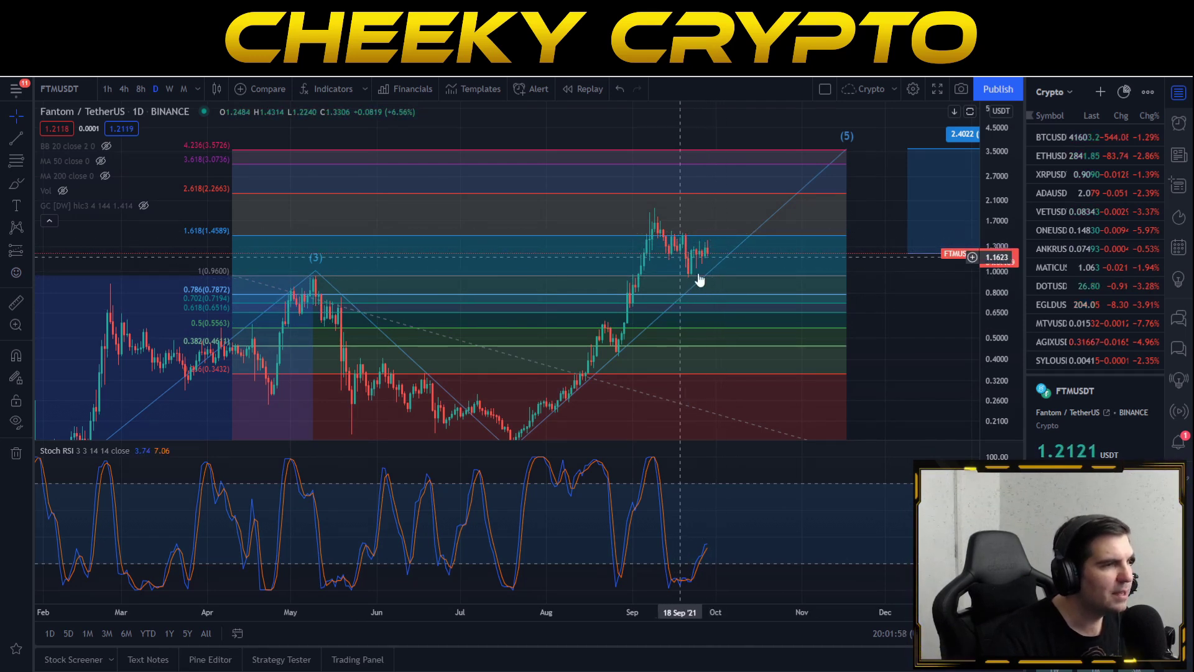
# Highlight the latest upturn in the Stoch RSI with temporary Brush strokes, deleting each one after it is drawn
pyautogui.click(16, 185)
pyautogui.moveTo(747, 546)
pyautogui.mouseDown()
pyautogui.moveTo(639, 581)
pyautogui.moveTo(639, 524)
pyautogui.mouseUp()
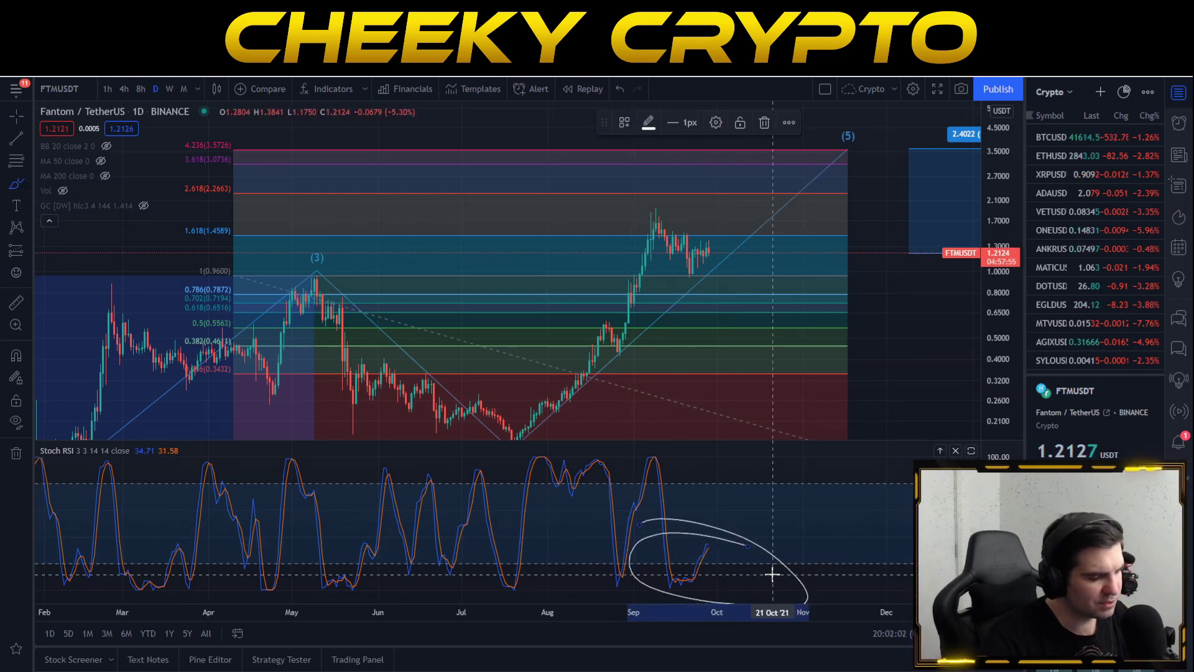
pyautogui.press('Delete')
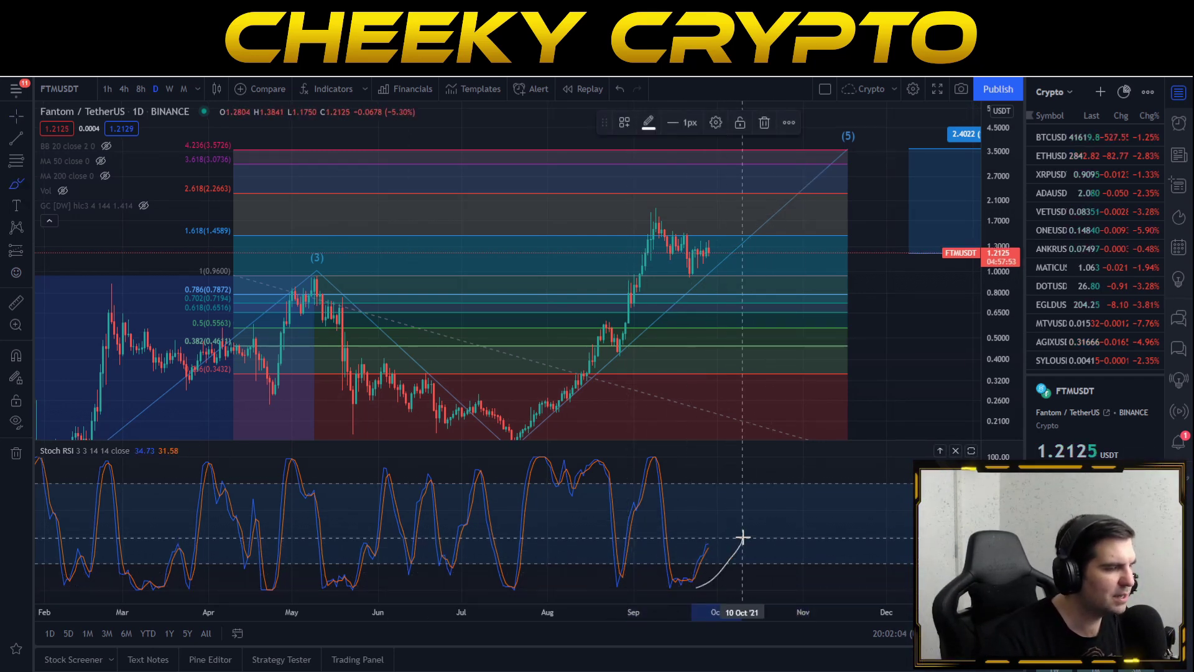
pyautogui.press('Delete')
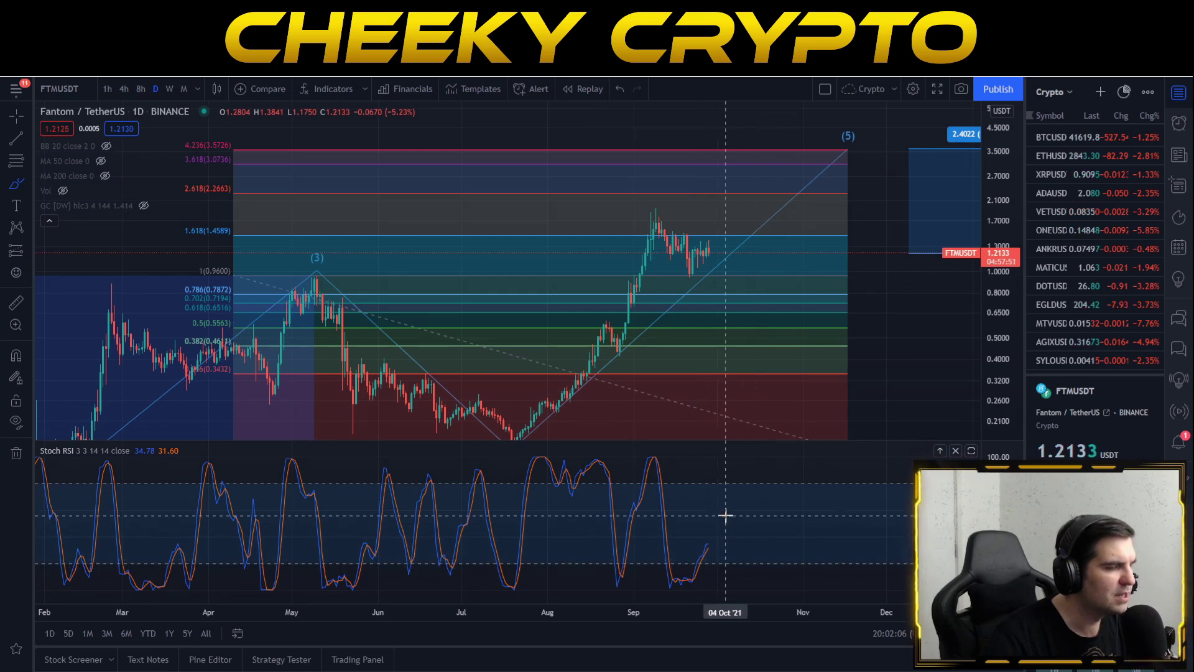
pyautogui.moveTo(729, 522); pyautogui.dragTo(767, 565)
pyautogui.press('Delete')
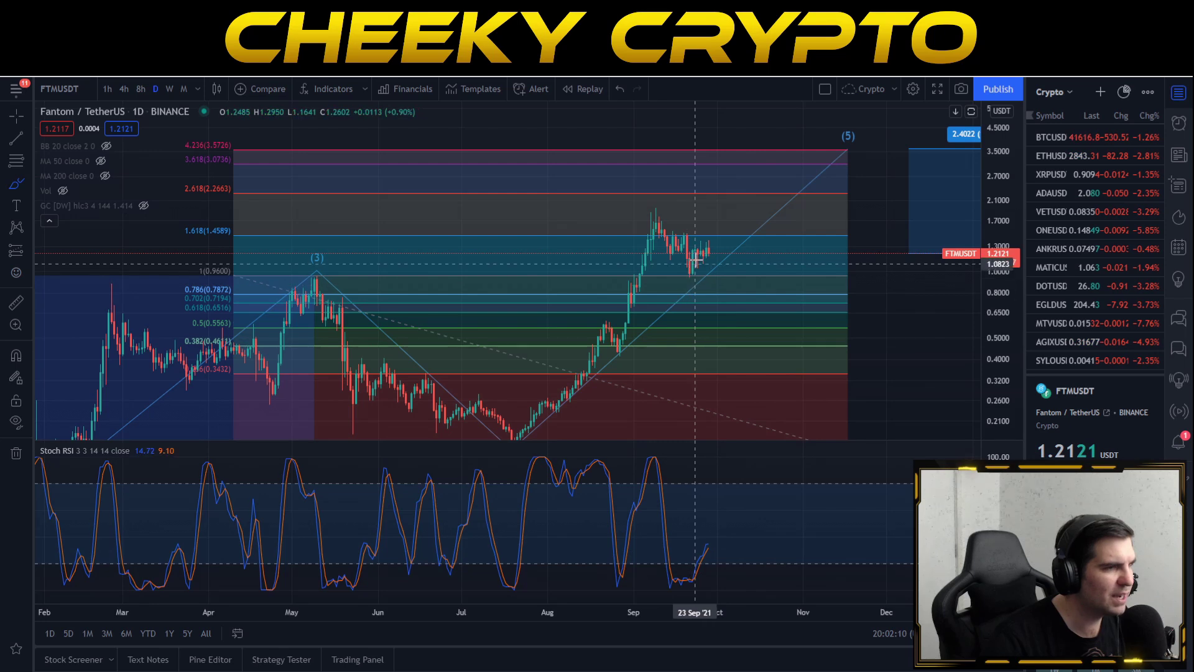
# Sketch temporary Brush strokes over the September price action and its possible dip and rebound, deleting each one
pyautogui.moveTo(655, 218)
pyautogui.mouseDown()
pyautogui.moveTo(692, 277)
pyautogui.moveTo(760, 306)
pyautogui.moveTo(775, 286)
pyautogui.mouseUp()
pyautogui.press('Delete')
pyautogui.press('Delete')
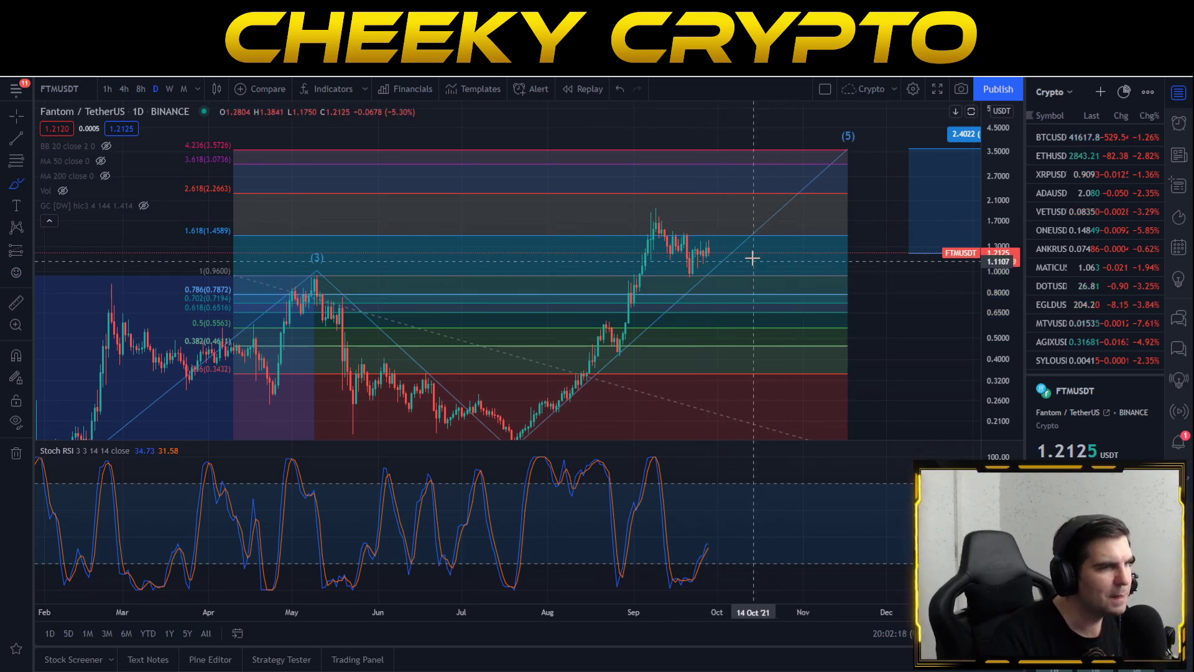
pyautogui.moveTo(749, 255)
pyautogui.mouseDown()
pyautogui.moveTo(640, 181)
pyautogui.moveTo(704, 205)
pyautogui.moveTo(676, 247)
pyautogui.mouseUp()
pyautogui.press('Delete')
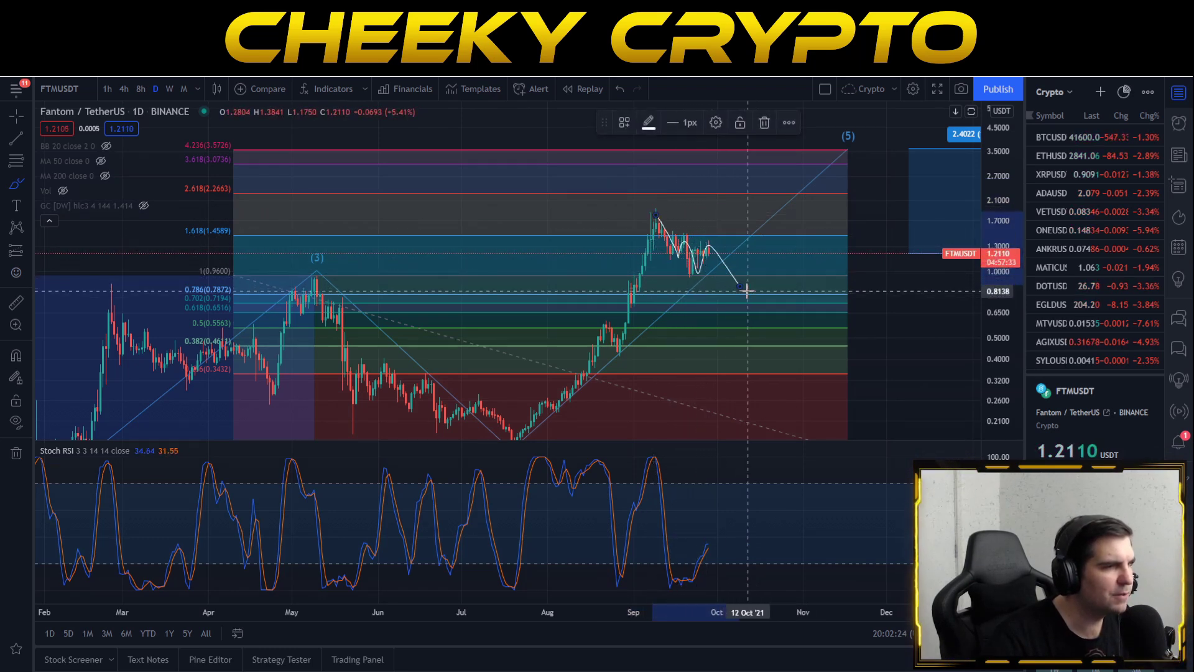
pyautogui.press('Delete')
pyautogui.moveTo(749, 264); pyautogui.dragTo(684, 277)
pyautogui.press('Delete')
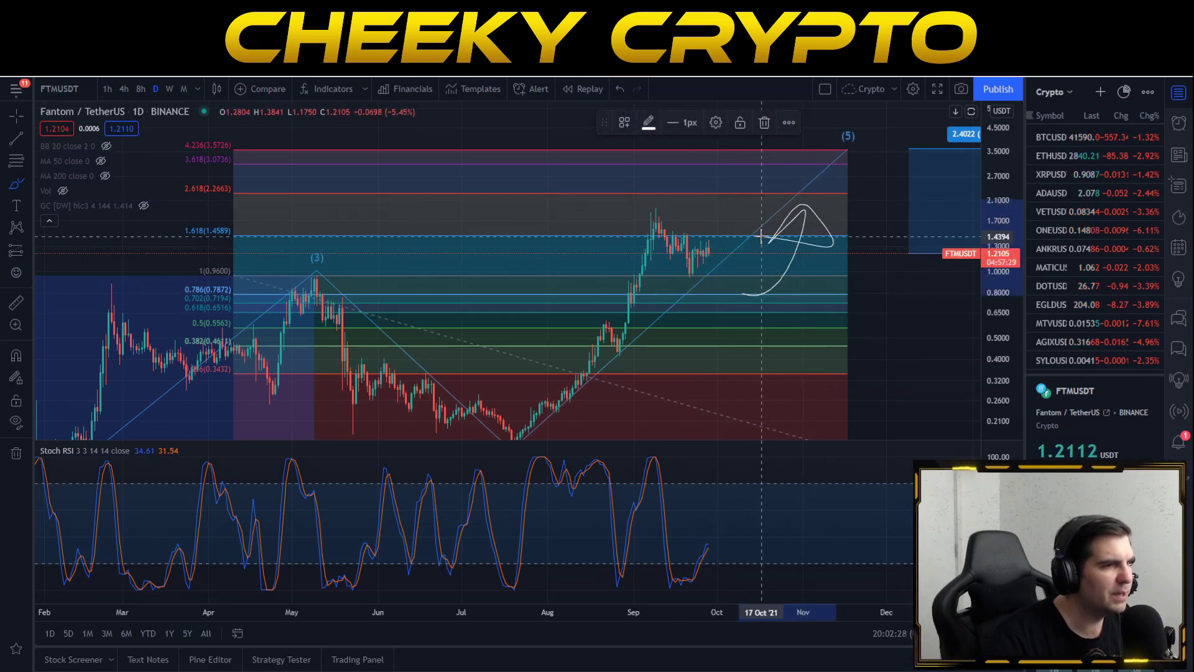
pyautogui.press('Delete')
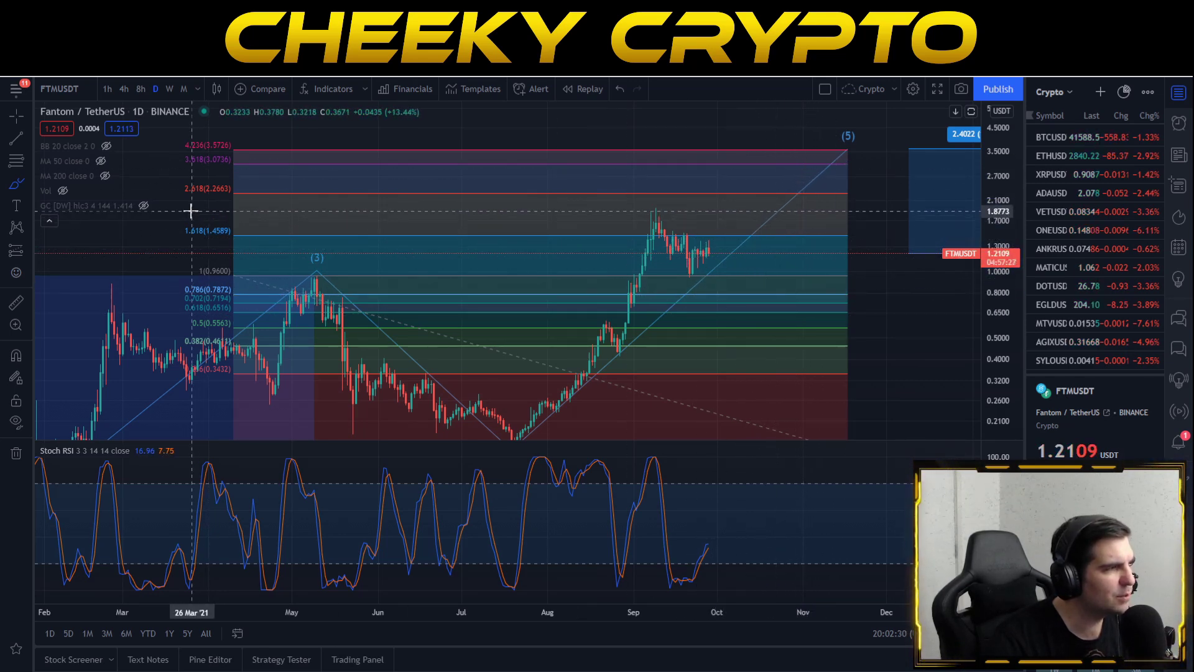
# Circle the 2.618, 3.618 and 4.236 Fibonacci level labels in turn with the Brush, deleting each circle
pyautogui.moveTo(181, 199)
pyautogui.mouseDown()
pyautogui.moveTo(164, 173)
pyautogui.moveTo(292, 185)
pyautogui.mouseUp()
pyautogui.press('Delete')
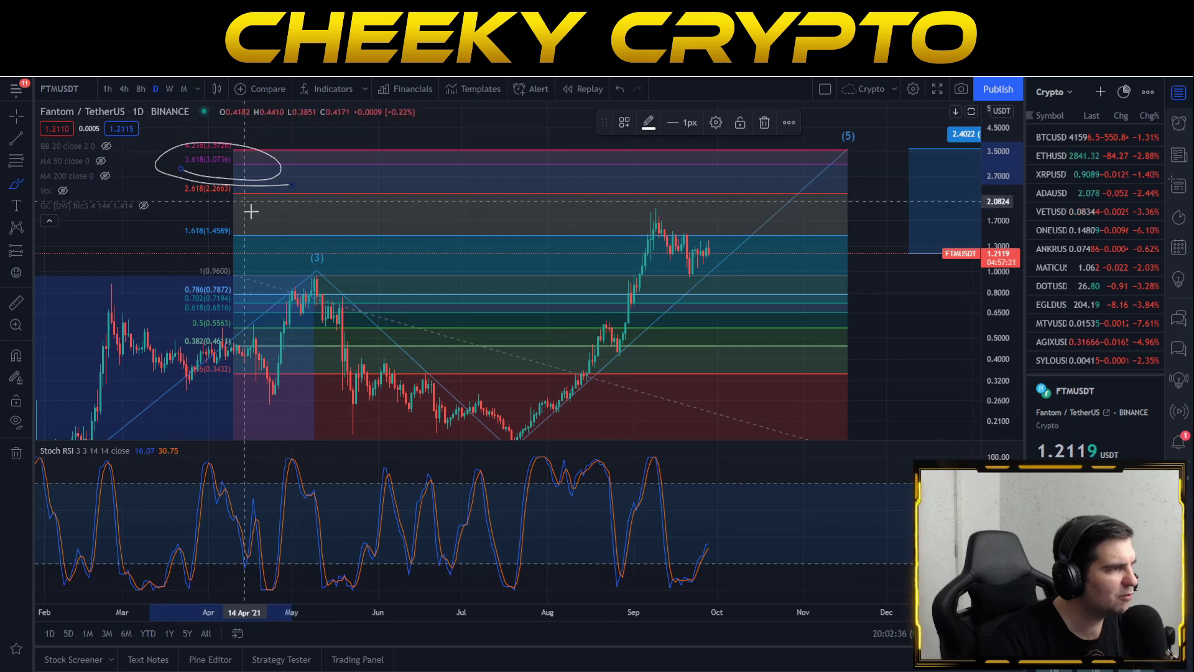
pyautogui.press('Delete')
pyautogui.moveTo(187, 153)
pyautogui.mouseDown()
pyautogui.moveTo(193, 133)
pyautogui.moveTo(303, 169)
pyautogui.mouseUp()
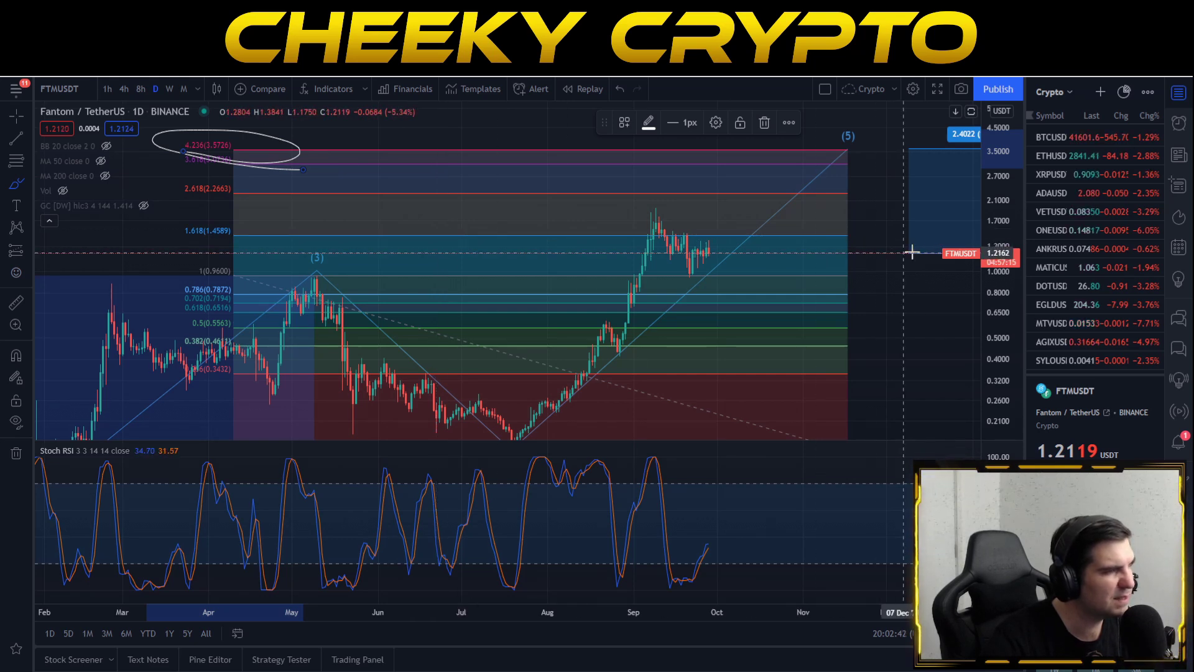
pyautogui.press('Delete')
pyautogui.click(17, 117)
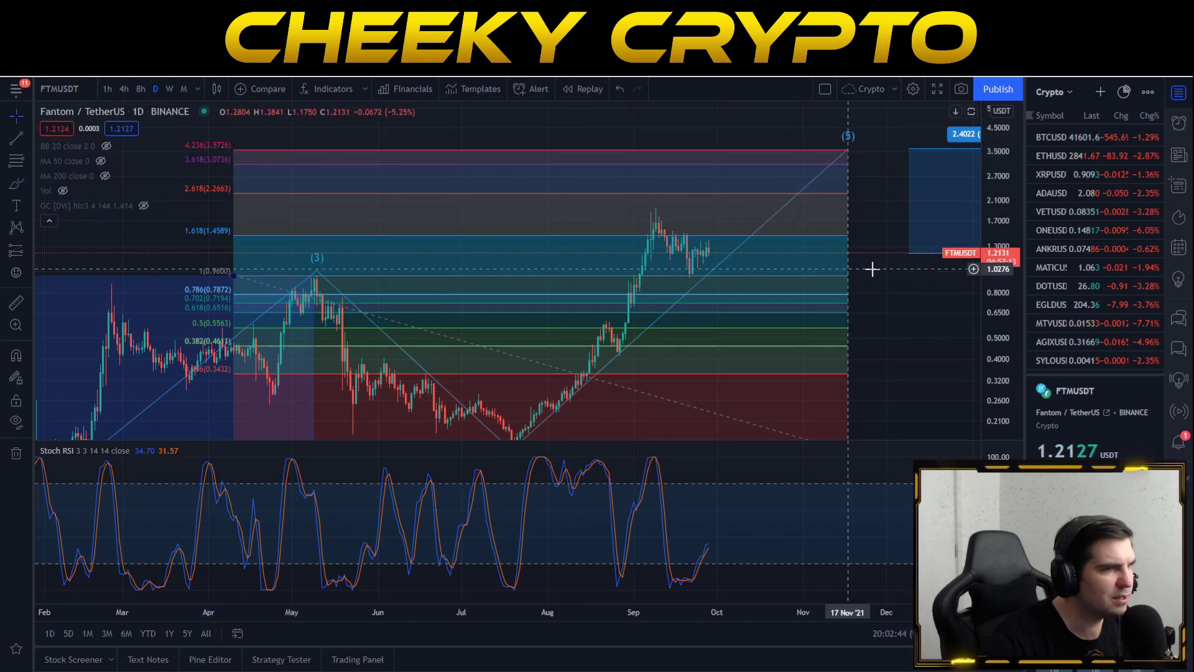
# Sketch a possible decline near the wave (5) target with the Brush, undo the strokes and return to the crosshair cursor
pyautogui.moveTo(871, 266); pyautogui.dragTo(892, 365)
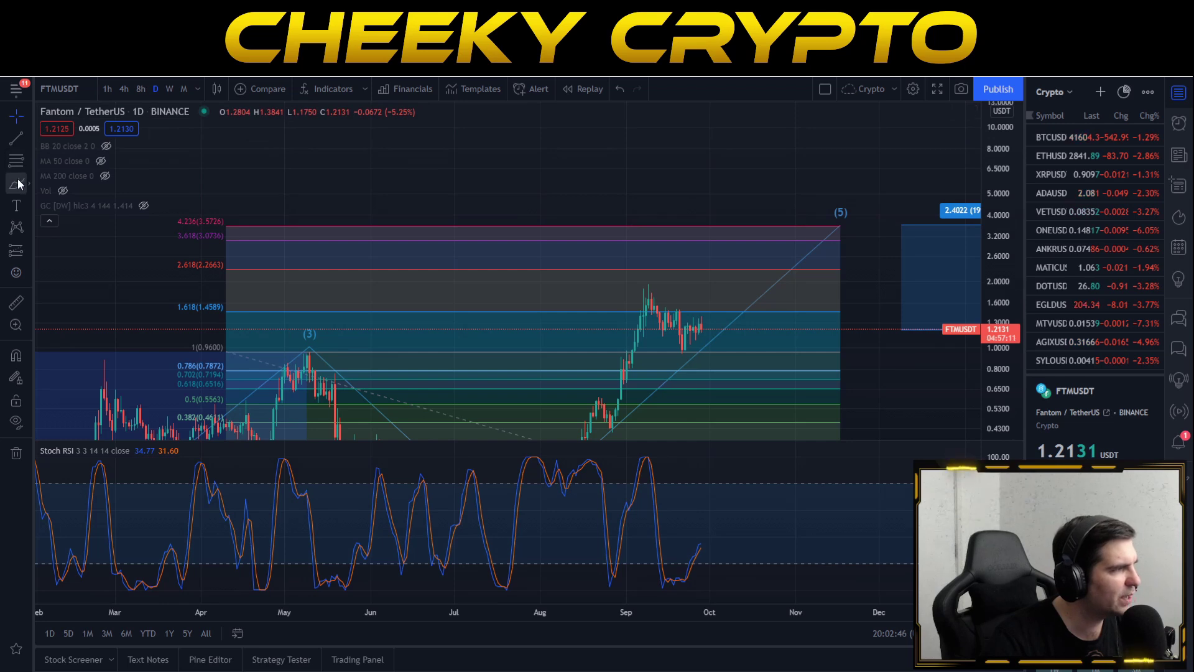
pyautogui.click(29, 184)
pyautogui.moveTo(799, 190)
pyautogui.mouseDown()
pyautogui.moveTo(725, 197)
pyautogui.moveTo(807, 190)
pyautogui.moveTo(780, 188)
pyautogui.moveTo(874, 348)
pyautogui.moveTo(834, 336)
pyautogui.mouseUp()
pyautogui.click(17, 182)
pyautogui.hotkey('ctrl', 'z')
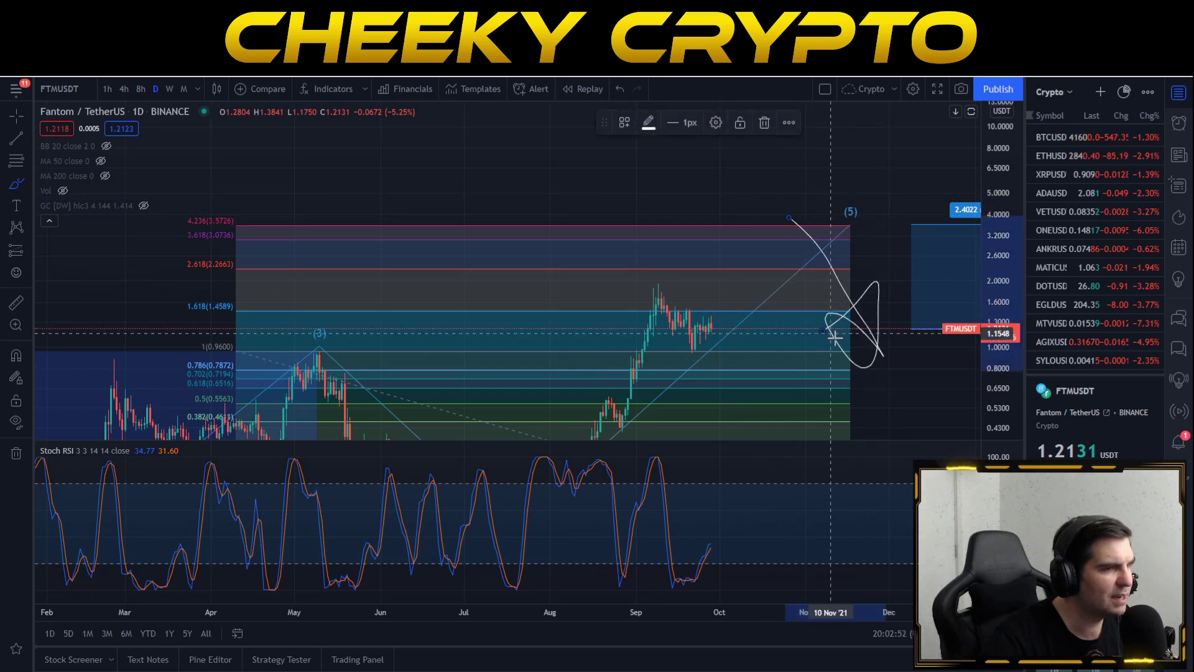
pyautogui.hotkey('ctrl', 'z')
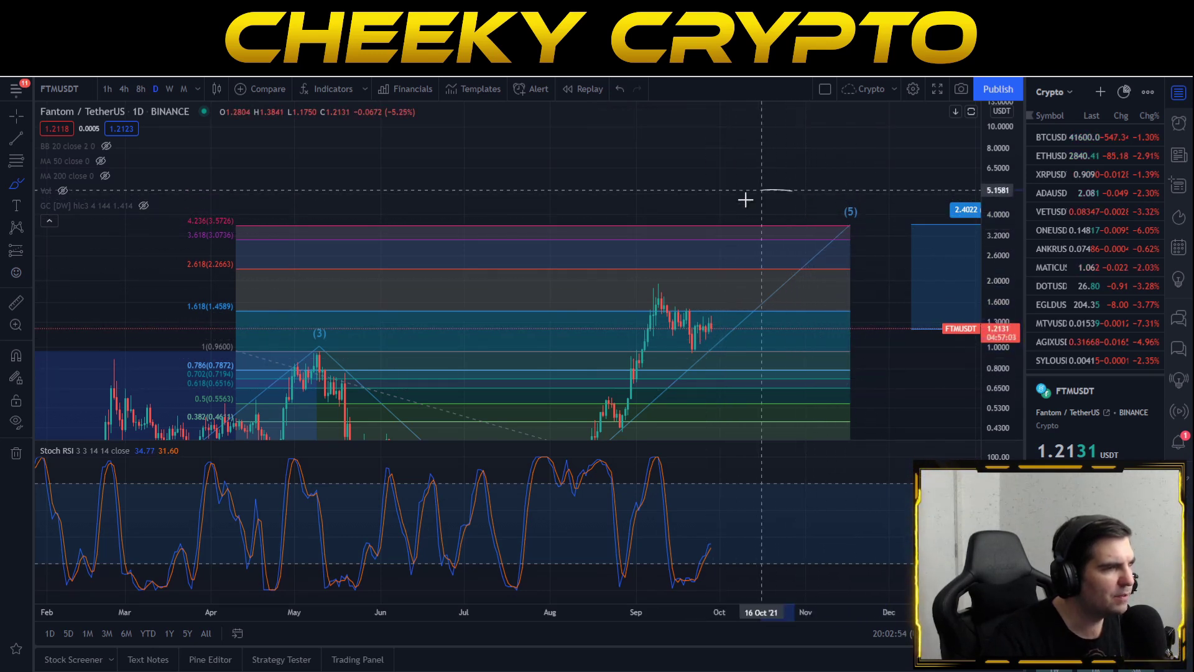
pyautogui.moveTo(745, 199); pyautogui.dragTo(760, 253)
pyautogui.hotkey('ctrl', 'z')
pyautogui.click(12, 116)
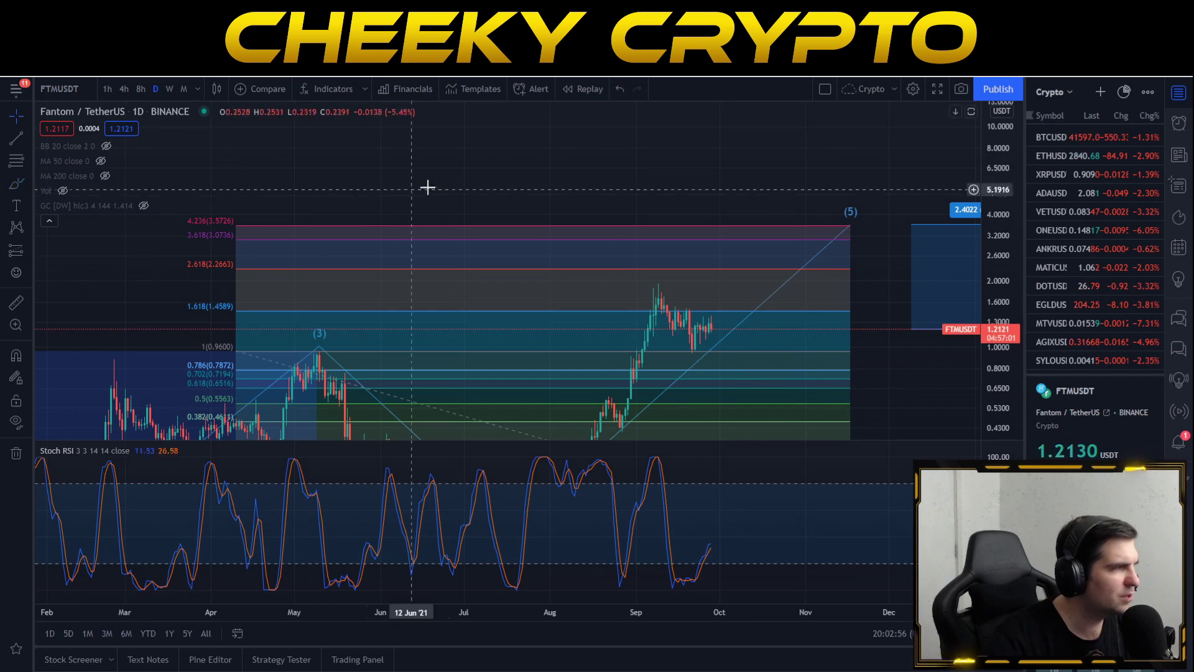
# Examine the current price relative to the Fibonacci levels and the projected rise to wave (5) on the daily chart
pyautogui.moveTo(469, 171); pyautogui.dragTo(485, 40)
pyautogui.moveTo(867, 280); pyautogui.dragTo(826, 293)
pyautogui.moveTo(886, 322); pyautogui.dragTo(866, 357)
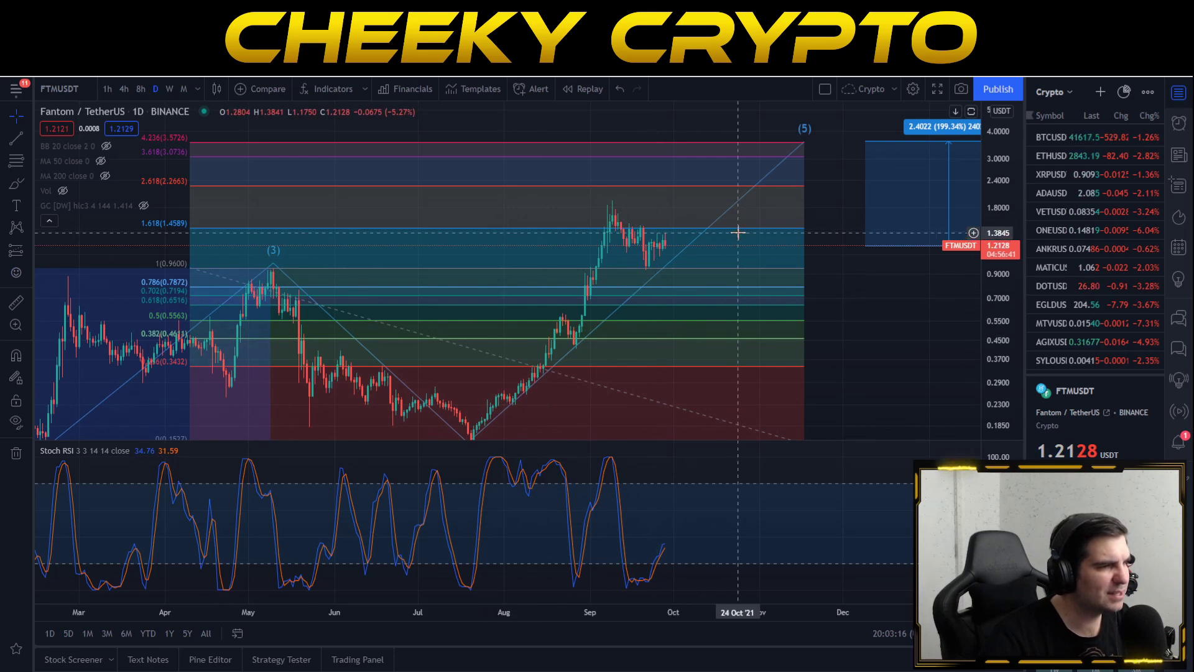
pyautogui.moveTo(842, 338); pyautogui.dragTo(815, 309)
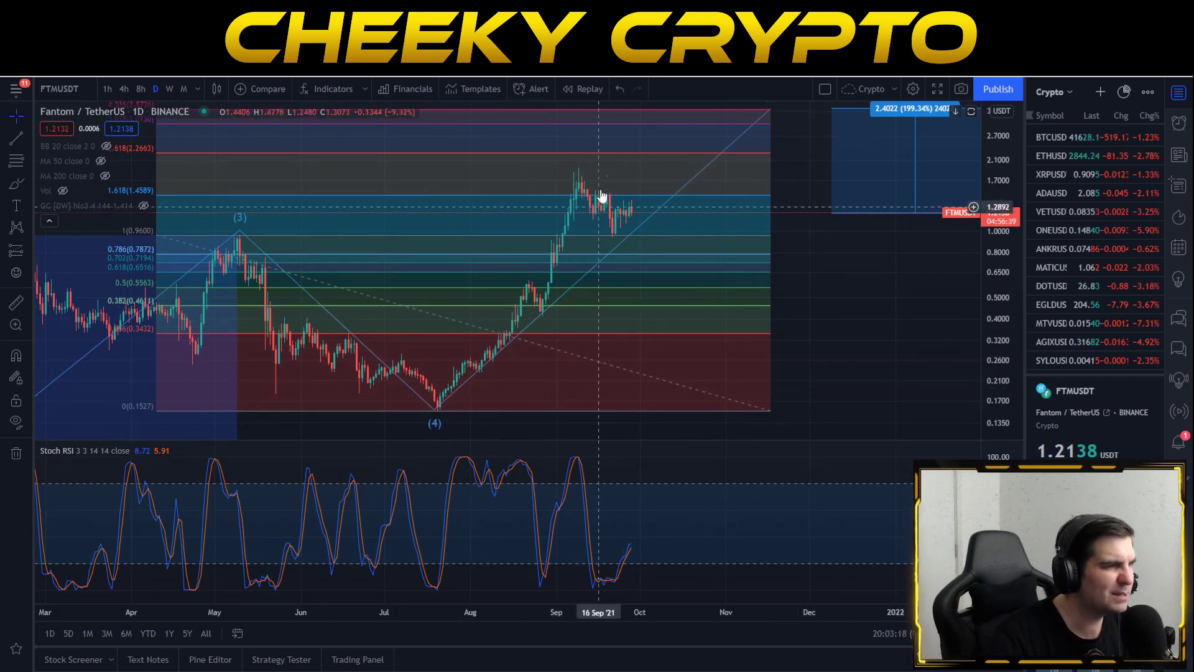
pyautogui.moveTo(821, 314); pyautogui.dragTo(661, 352)
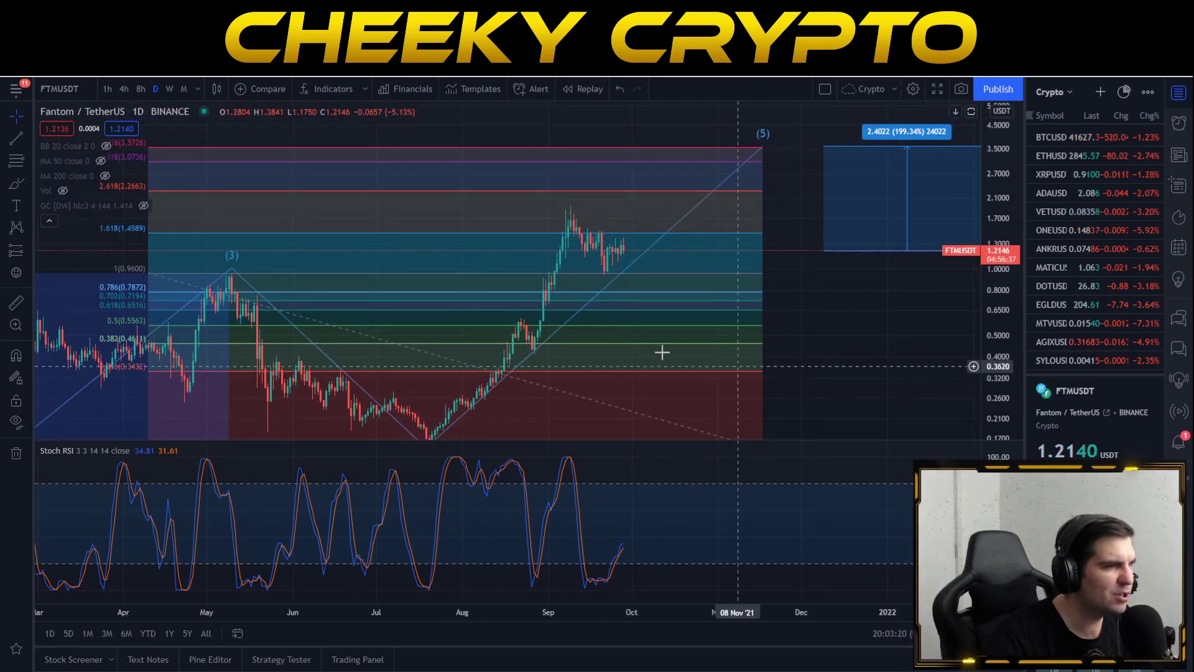
pyautogui.moveTo(818, 329)
pyautogui.mouseDown()
pyautogui.moveTo(881, 342)
pyautogui.moveTo(821, 346)
pyautogui.mouseUp()
pyautogui.scroll(-1, 766, 307)
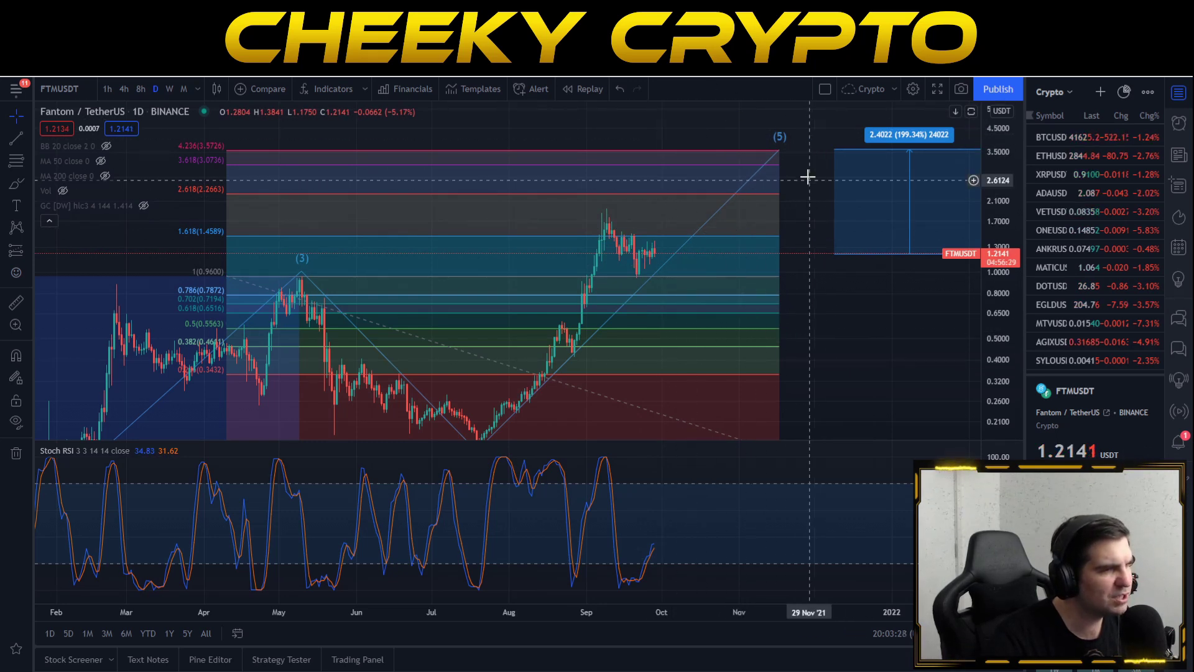
pyautogui.moveTo(834, 375); pyautogui.dragTo(856, 328)
pyautogui.moveTo(839, 280); pyautogui.dragTo(830, 309)
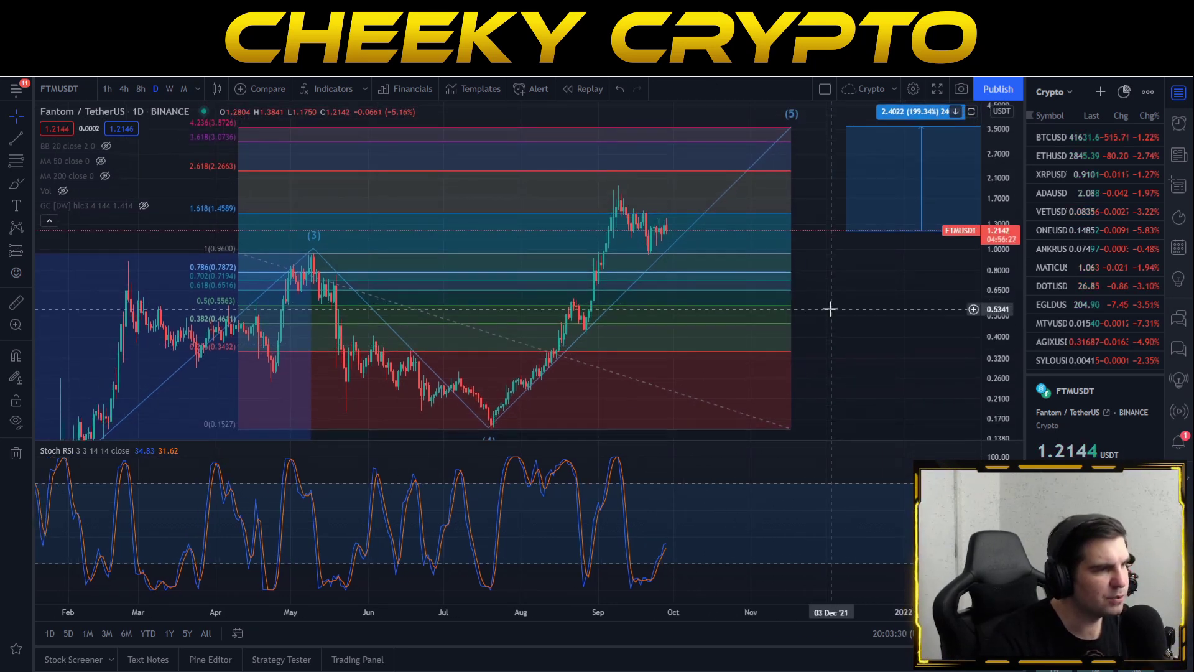
pyautogui.moveTo(850, 365); pyautogui.dragTo(855, 347)
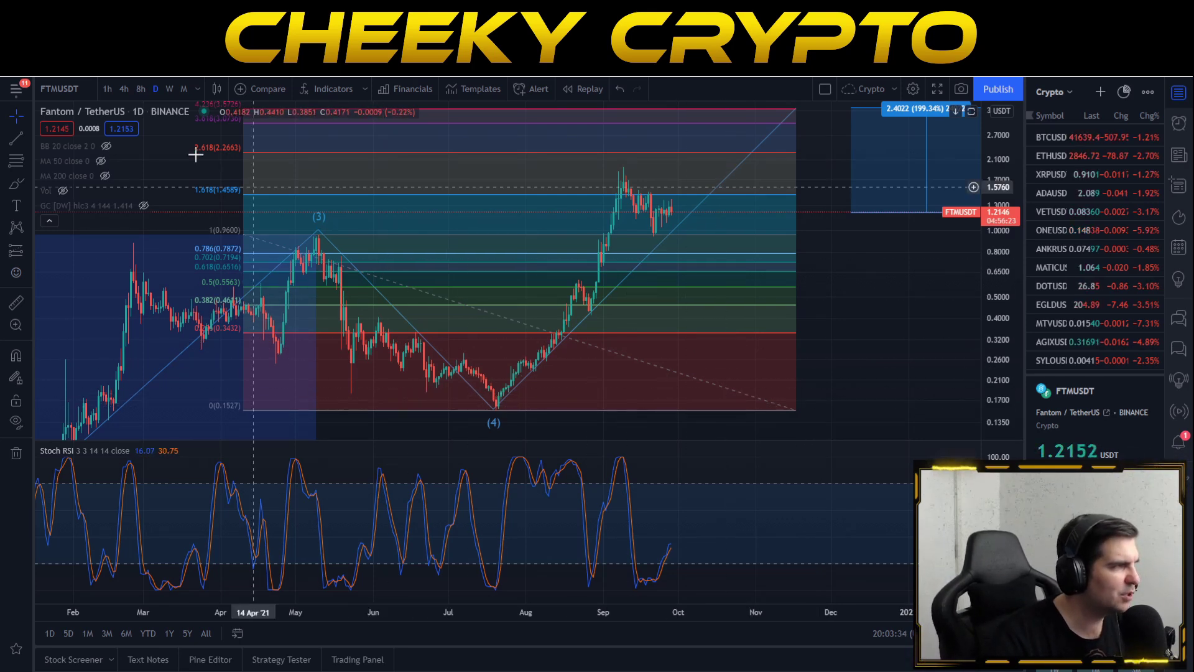
# Switch the chart to the 1-hour interval, showing September's price action with the yellow trend lines and orange horizontal levels
pyautogui.click(107, 89)
pyautogui.moveTo(1005, 387); pyautogui.dragTo(998, 94)
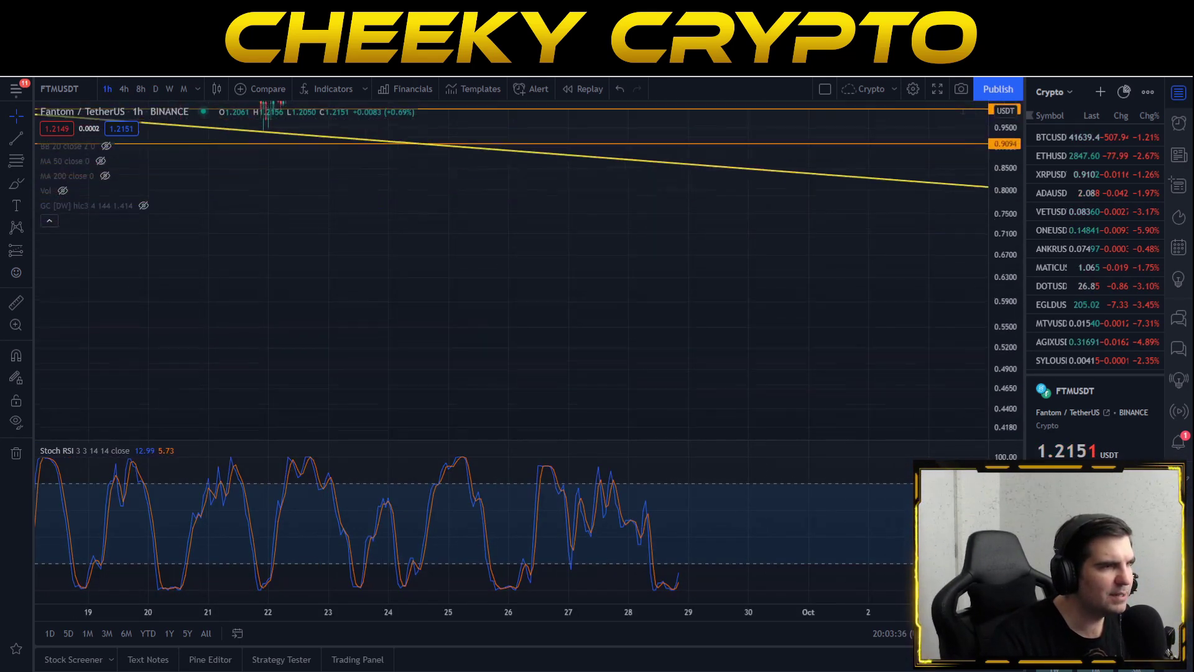
pyautogui.scroll(-6, 912, 261)
pyautogui.moveTo(910, 249); pyautogui.dragTo(837, 451)
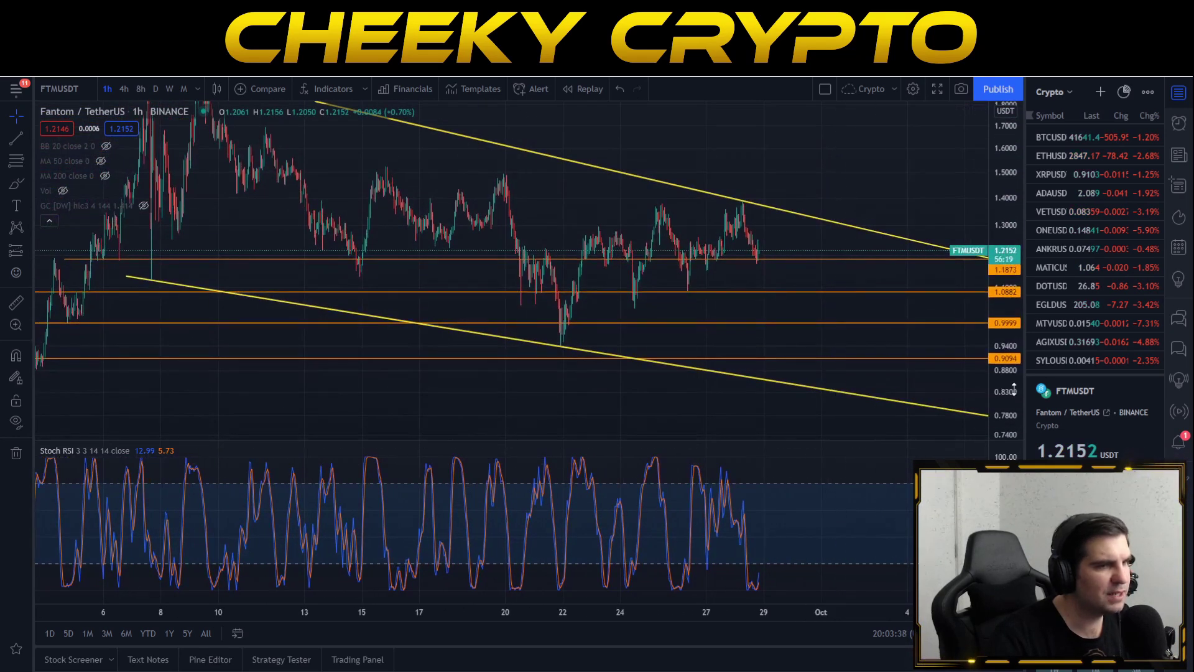
pyautogui.moveTo(995, 348); pyautogui.dragTo(988, 290)
pyautogui.moveTo(1012, 176); pyautogui.dragTo(994, 371)
pyautogui.scroll(-7, 949, 371)
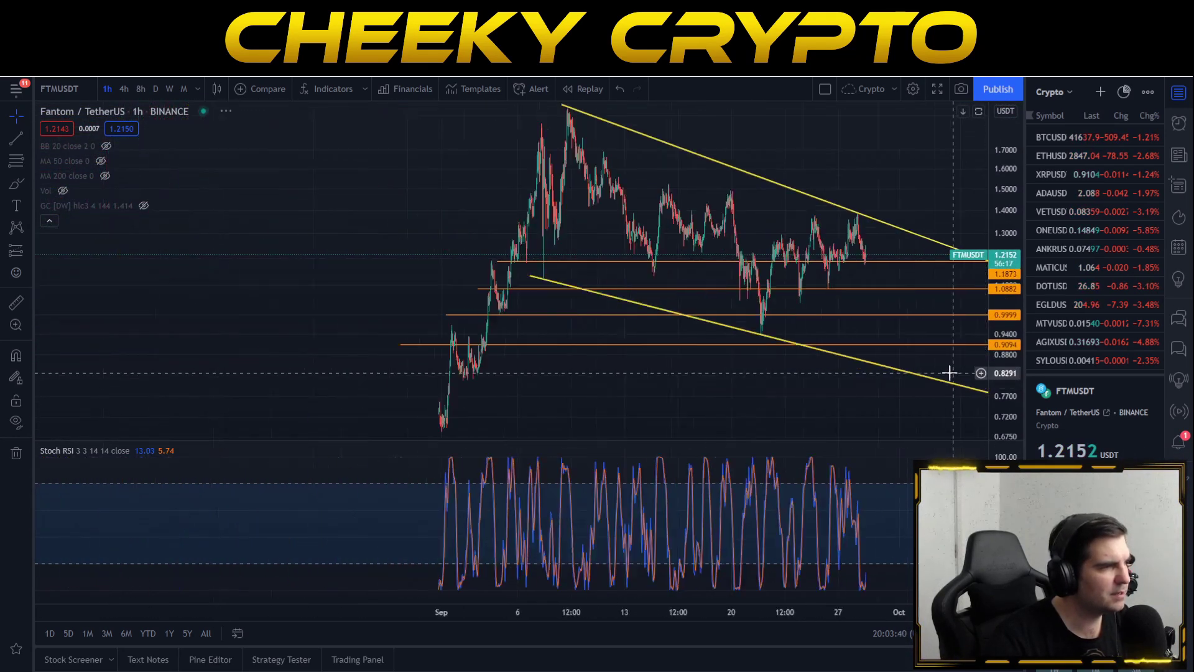
# Circle the latest Stoch RSI low on the 1-hour chart with the Brush and delete the circle
pyautogui.moveTo(843, 404); pyautogui.dragTo(591, 408)
pyautogui.moveTo(994, 335); pyautogui.dragTo(1010, 396)
pyautogui.moveTo(878, 352); pyautogui.dragTo(867, 332)
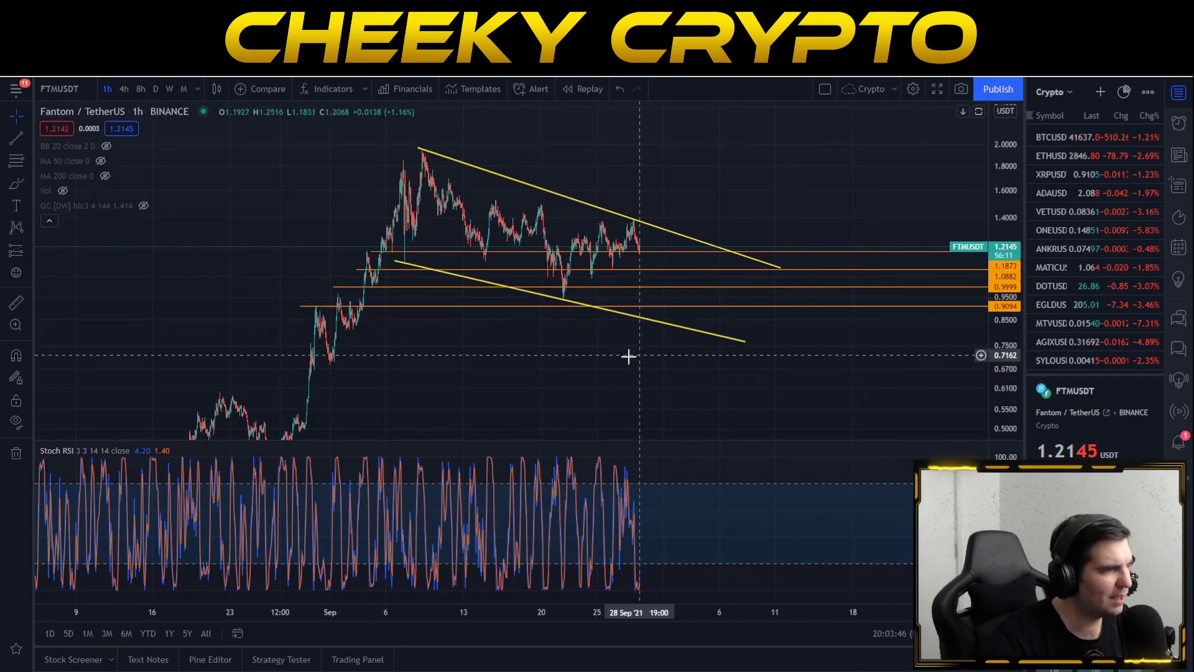
pyautogui.click(15, 184)
pyautogui.moveTo(658, 566); pyautogui.dragTo(656, 567)
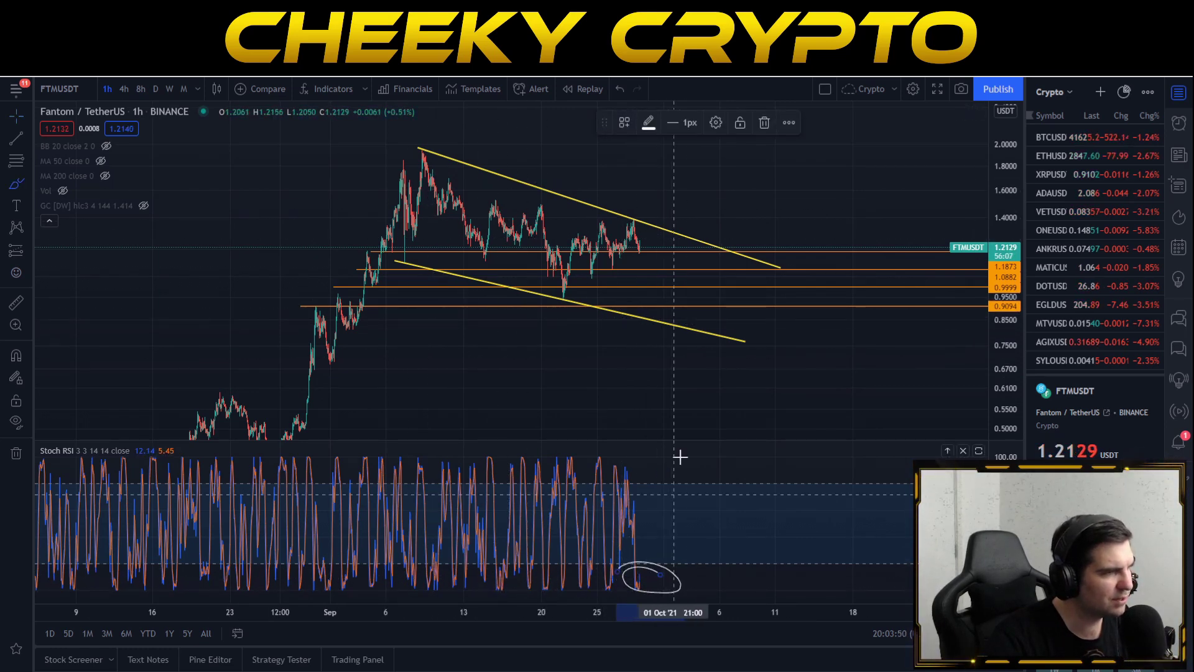
pyautogui.press('Delete')
# Sketch possible short-term moves from the current price between the upper yellow trend line and the orange supports with the Brush, deleting each stroke
pyautogui.moveTo(650, 255)
pyautogui.mouseDown()
pyautogui.moveTo(639, 268)
pyautogui.moveTo(657, 254)
pyautogui.mouseUp()
pyautogui.press('Delete')
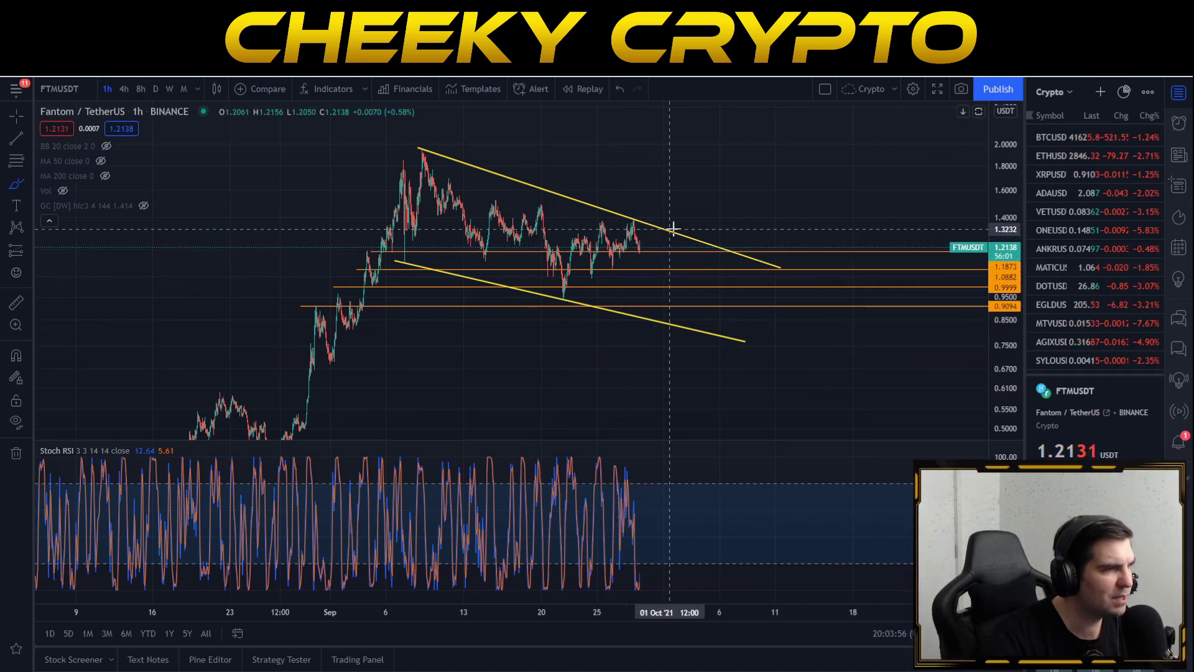
pyautogui.moveTo(674, 229)
pyautogui.mouseDown()
pyautogui.moveTo(637, 243)
pyautogui.moveTo(663, 247)
pyautogui.moveTo(646, 240)
pyautogui.moveTo(652, 229)
pyautogui.mouseUp()
pyautogui.press('Delete')
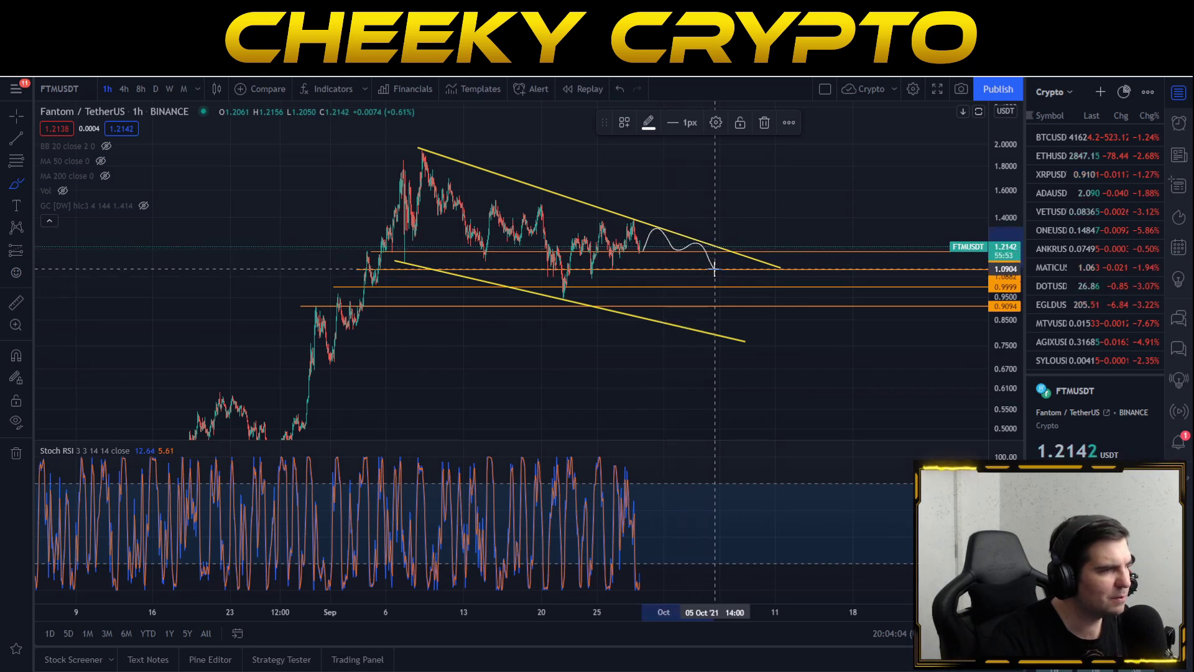
pyautogui.press('Delete')
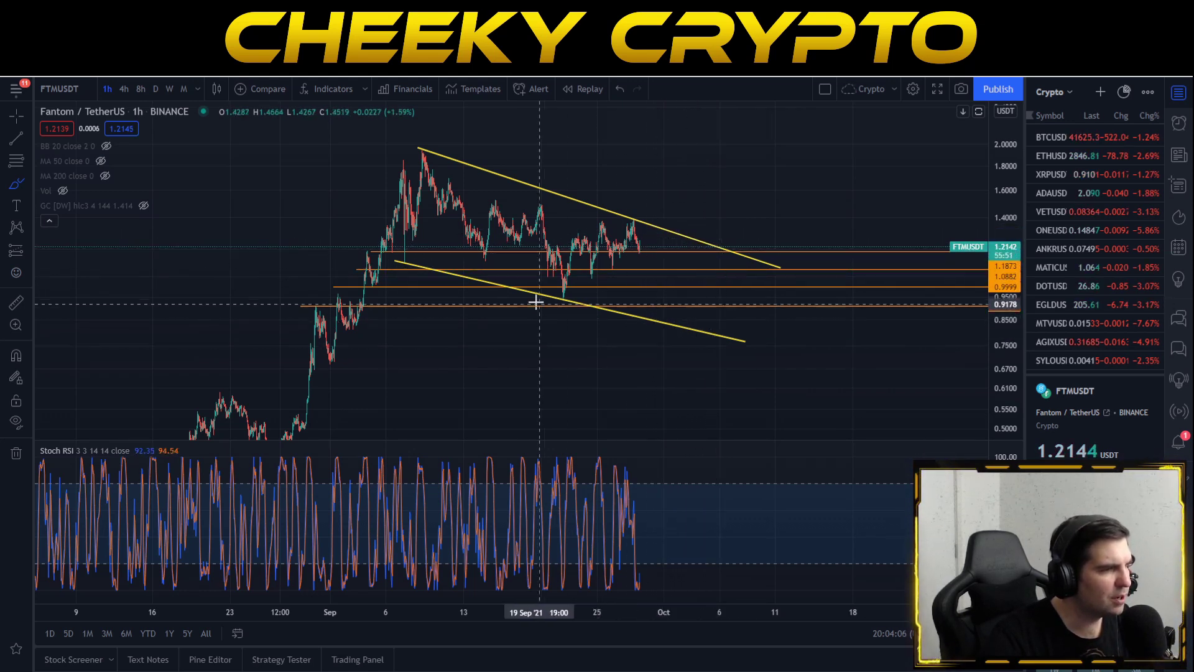
# Circle the late-September low at the lower yellow trend line and mark that line's extension with the Brush, deleting each stroke
pyautogui.moveTo(573, 291)
pyautogui.mouseDown()
pyautogui.moveTo(549, 312)
pyautogui.moveTo(592, 305)
pyautogui.mouseUp()
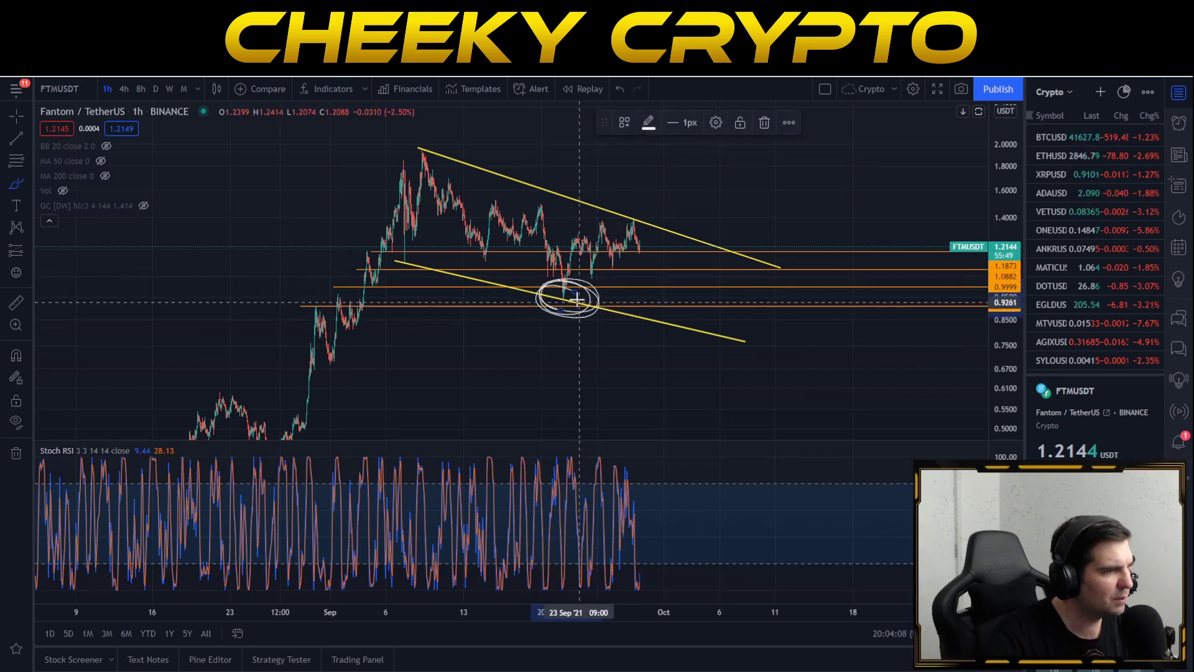
pyautogui.press('Delete')
pyautogui.moveTo(720, 331)
pyautogui.mouseDown()
pyautogui.moveTo(696, 336)
pyautogui.moveTo(730, 336)
pyautogui.moveTo(711, 291)
pyautogui.moveTo(747, 311)
pyautogui.mouseUp()
pyautogui.press('Delete')
pyautogui.press('Delete')
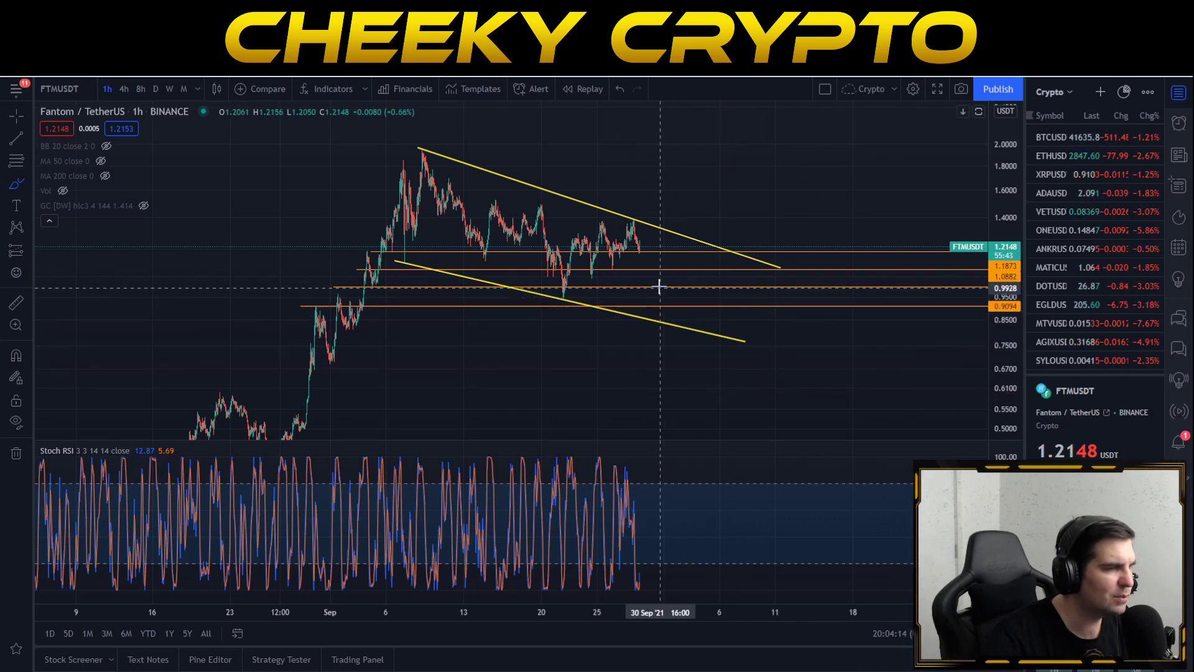
# Sketch a dip to the 0.9094 support followed by a breakout arrow, trace the September swings with the Brush, and delete both drawings
pyautogui.moveTo(640, 249)
pyautogui.mouseDown()
pyautogui.moveTo(660, 239)
pyautogui.moveTo(684, 254)
pyautogui.moveTo(714, 305)
pyautogui.moveTo(773, 235)
pyautogui.moveTo(764, 176)
pyautogui.moveTo(850, 194)
pyautogui.moveTo(749, 179)
pyautogui.mouseUp()
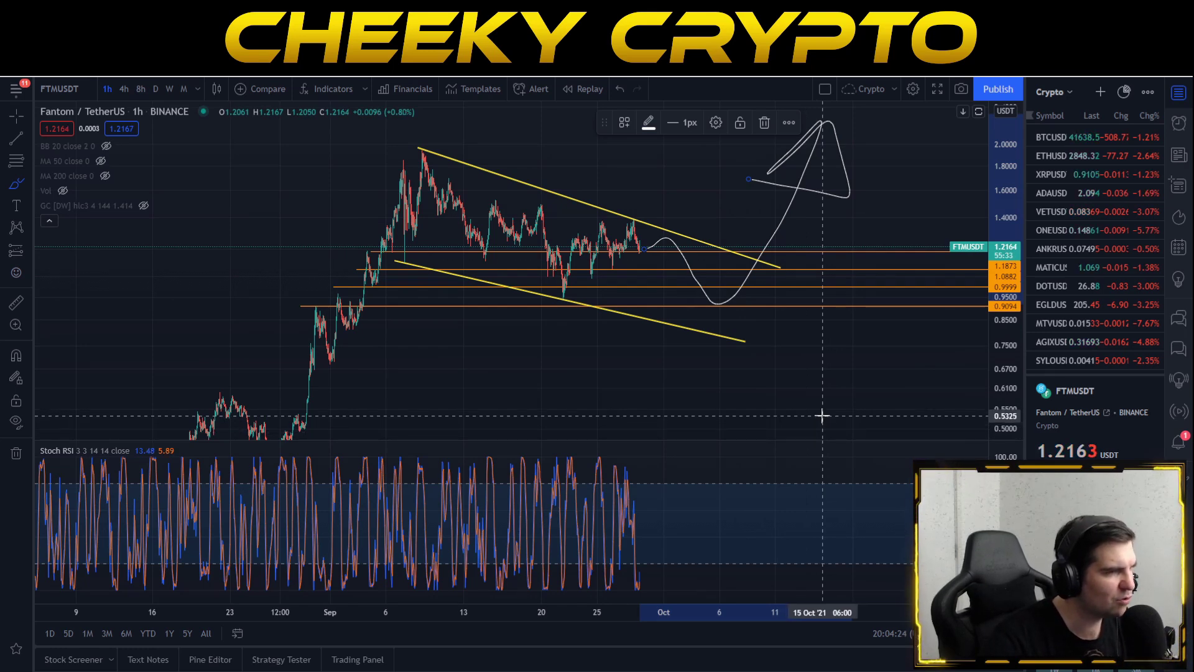
pyautogui.press('Delete')
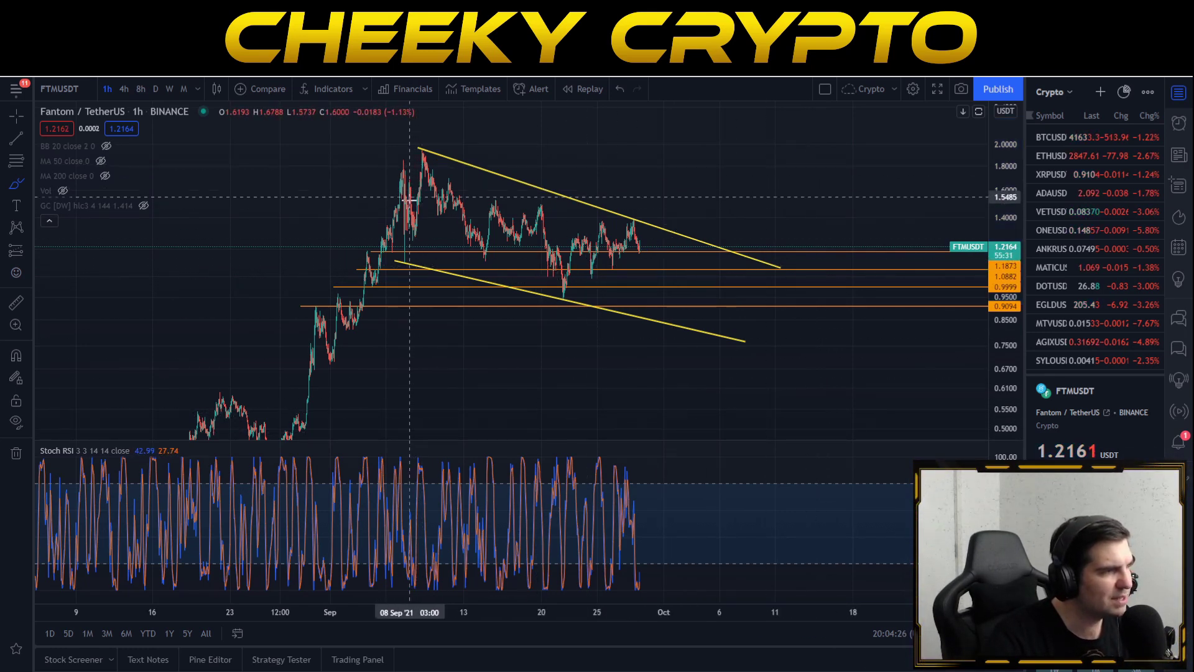
pyautogui.moveTo(423, 154)
pyautogui.mouseDown()
pyautogui.moveTo(510, 239)
pyautogui.moveTo(547, 218)
pyautogui.moveTo(585, 234)
pyautogui.mouseUp()
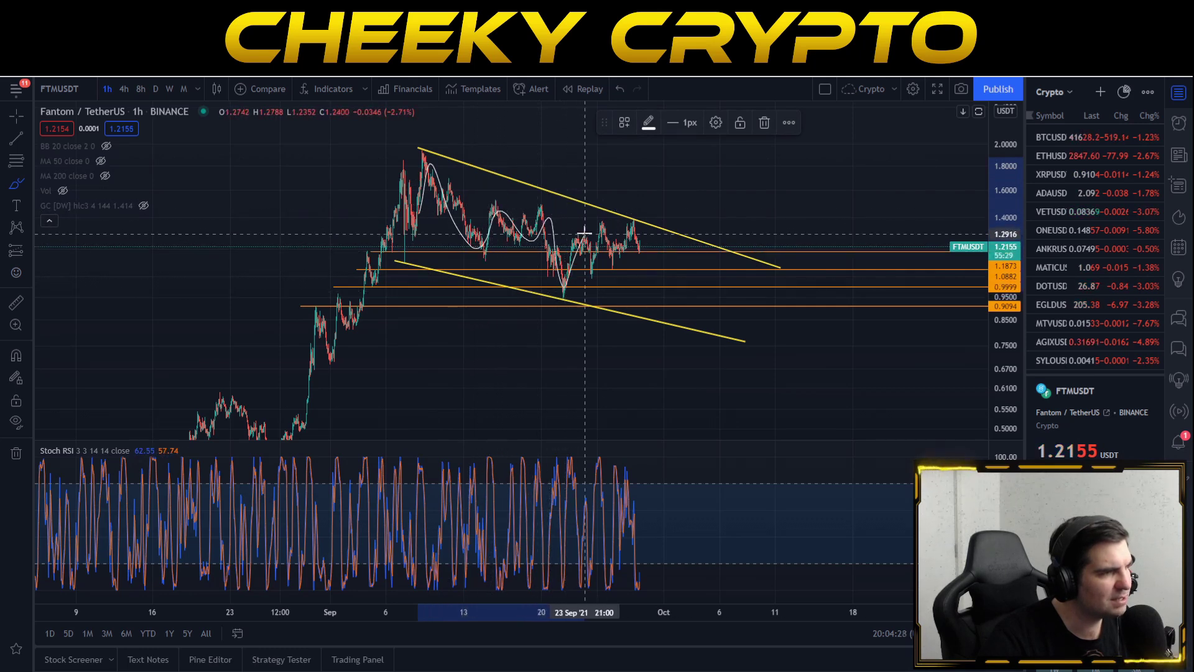
pyautogui.press('Delete')
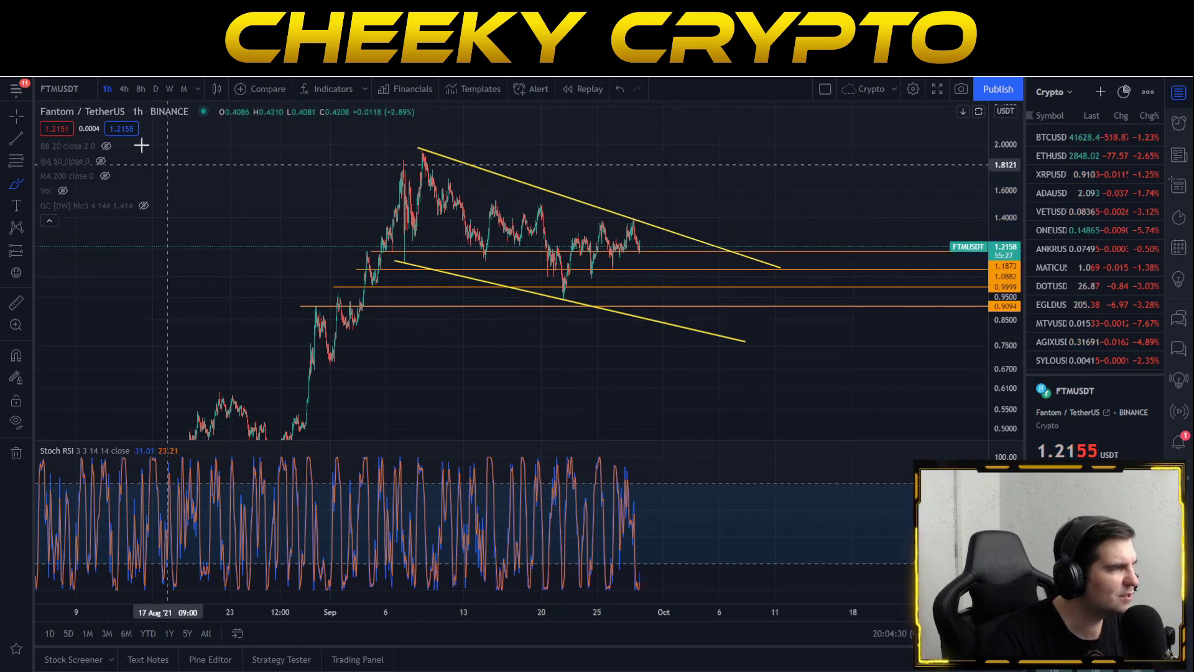
# Return to the crosshair cursor and examine the latest candles just above the 1.1873 support line
pyautogui.moveTo(504, 376); pyautogui.dragTo(787, 401)
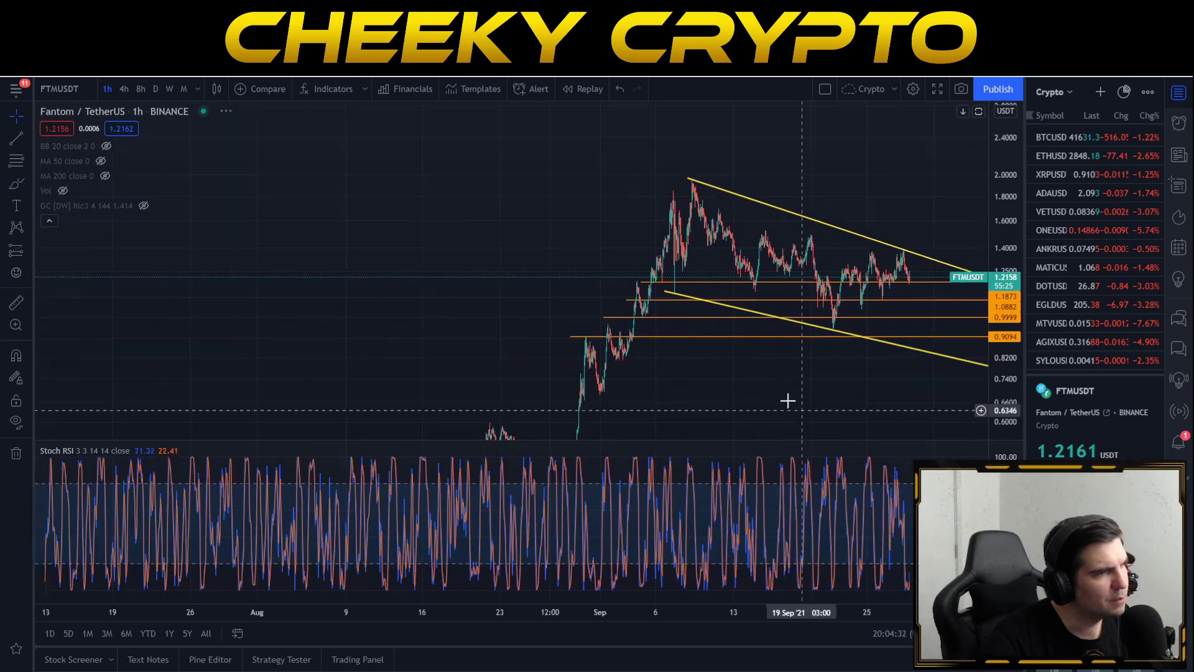
pyautogui.scroll(8, 787, 400)
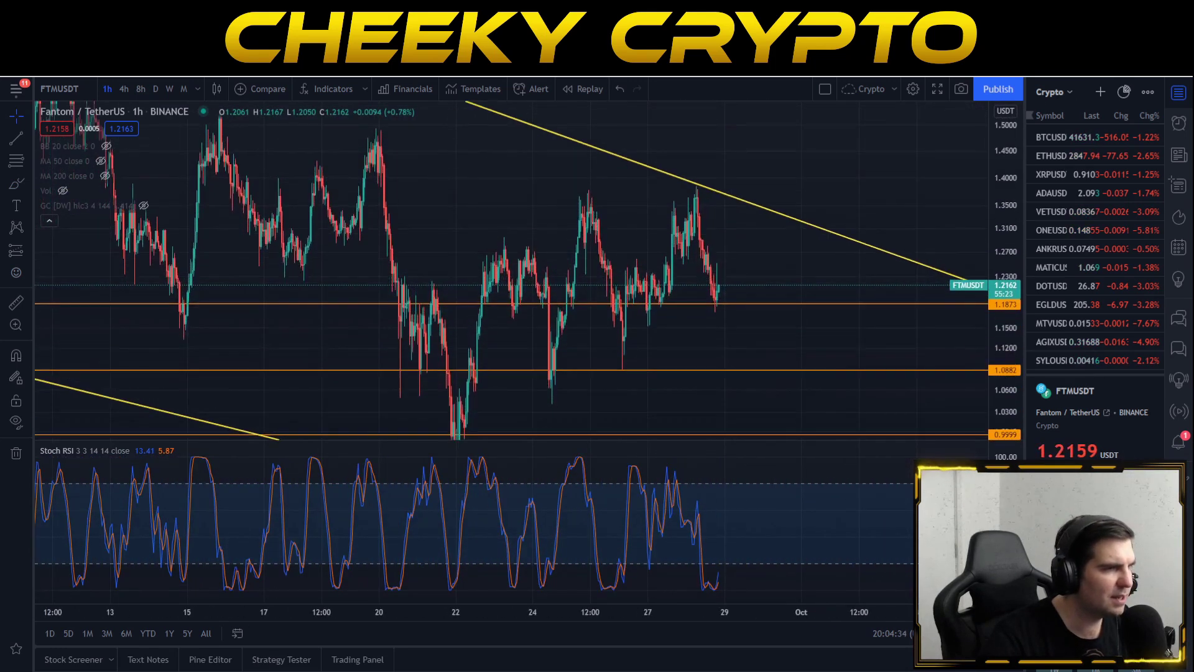
pyautogui.moveTo(679, 336); pyautogui.dragTo(664, 270)
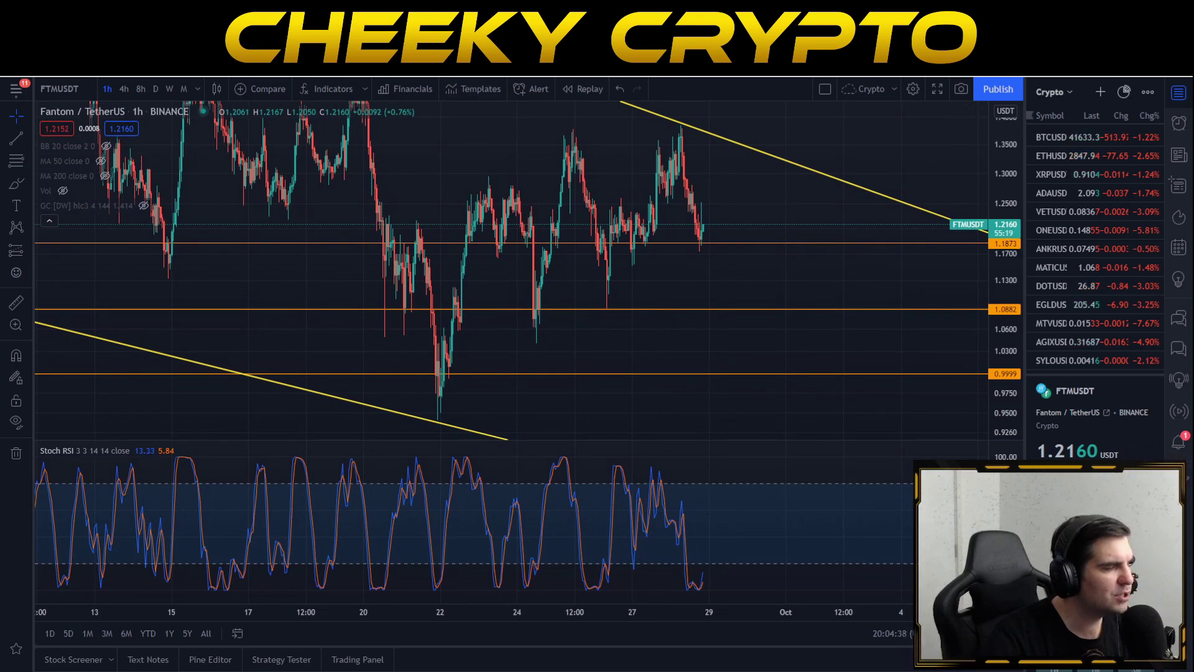
# Switch to the Evai.io Fantom (FTM) dashboard and examine its Amihud ratio, proxy ROI, fear and greed and Sharpe ratio charts
pyautogui.hotkey('ctrl', 'Tab')
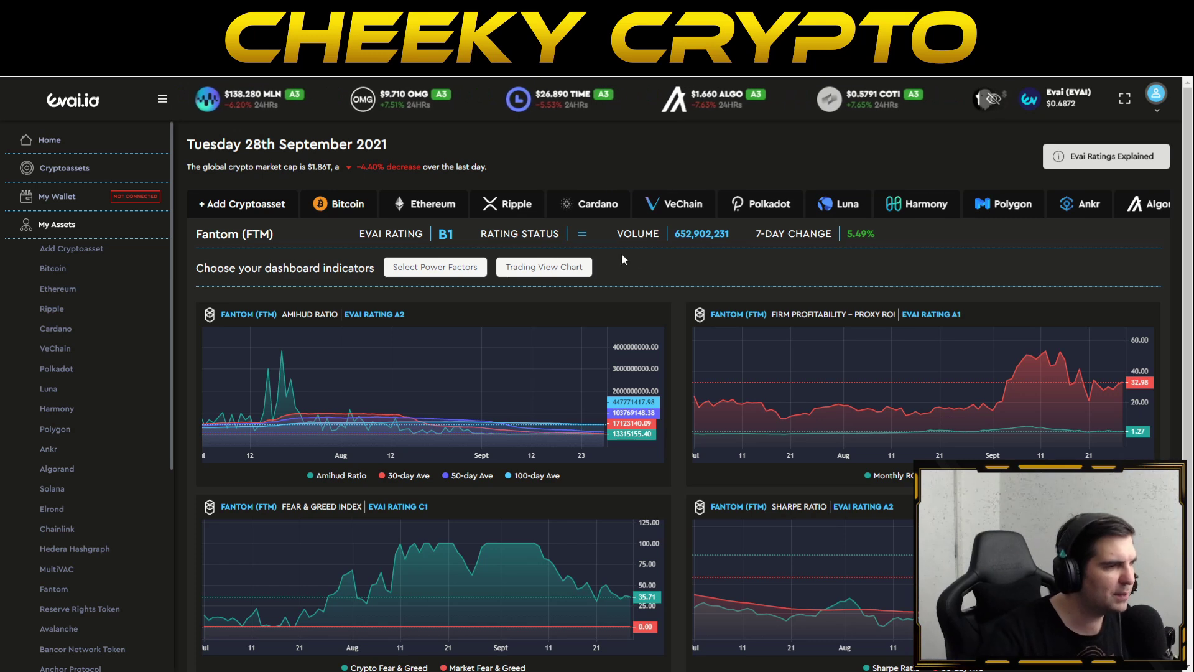
pyautogui.scroll(-1, 681, 403)
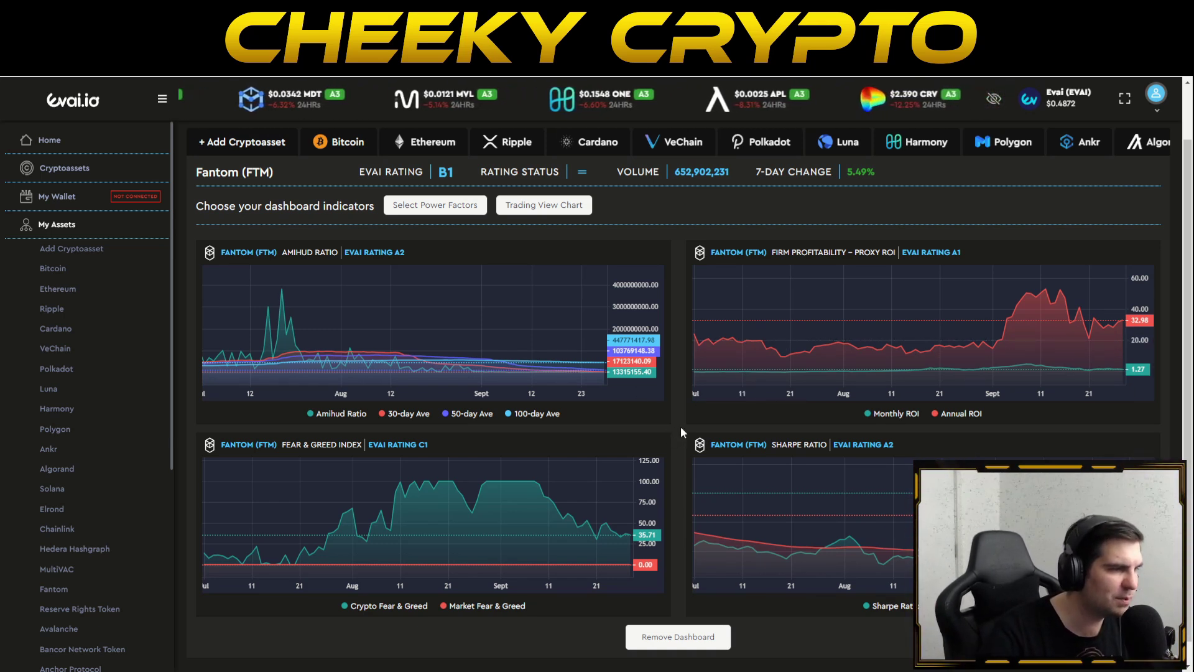
pyautogui.scroll(-1, 680, 431)
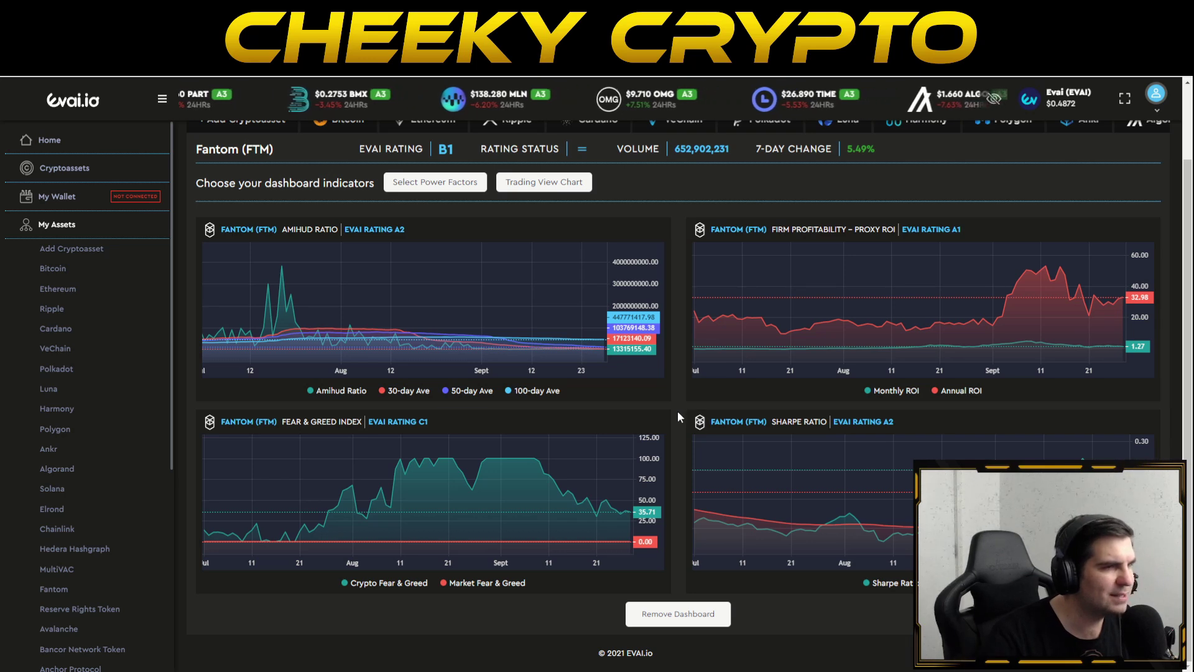
pyautogui.scroll(1, 677, 411)
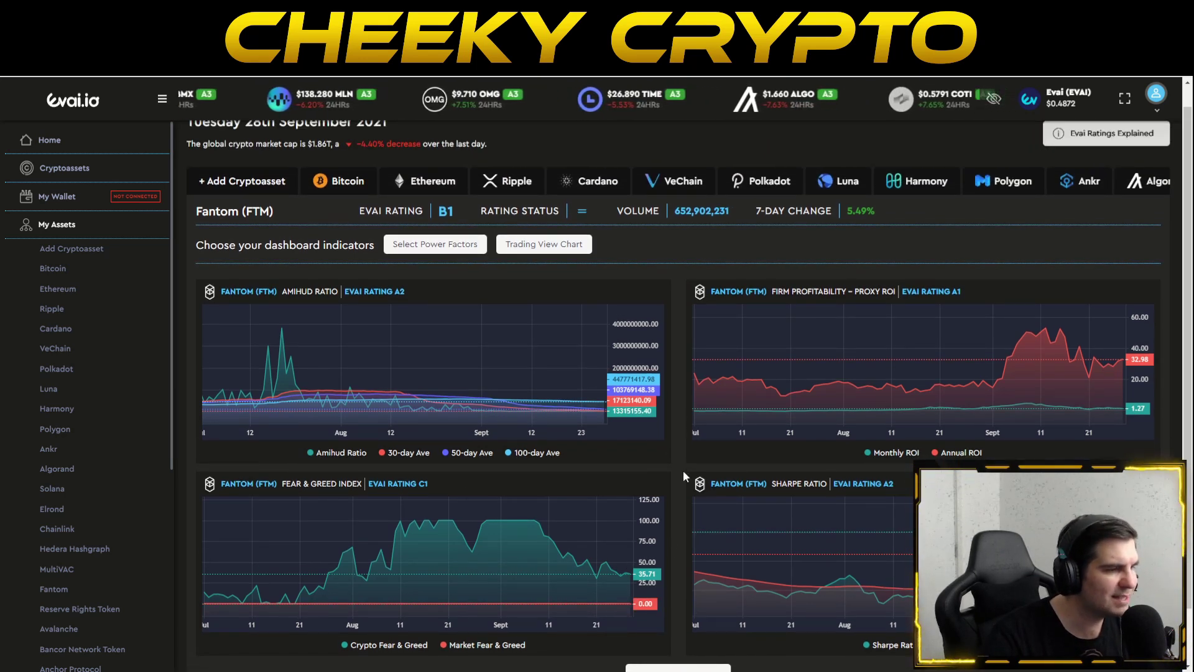
pyautogui.scroll(1, 679, 476)
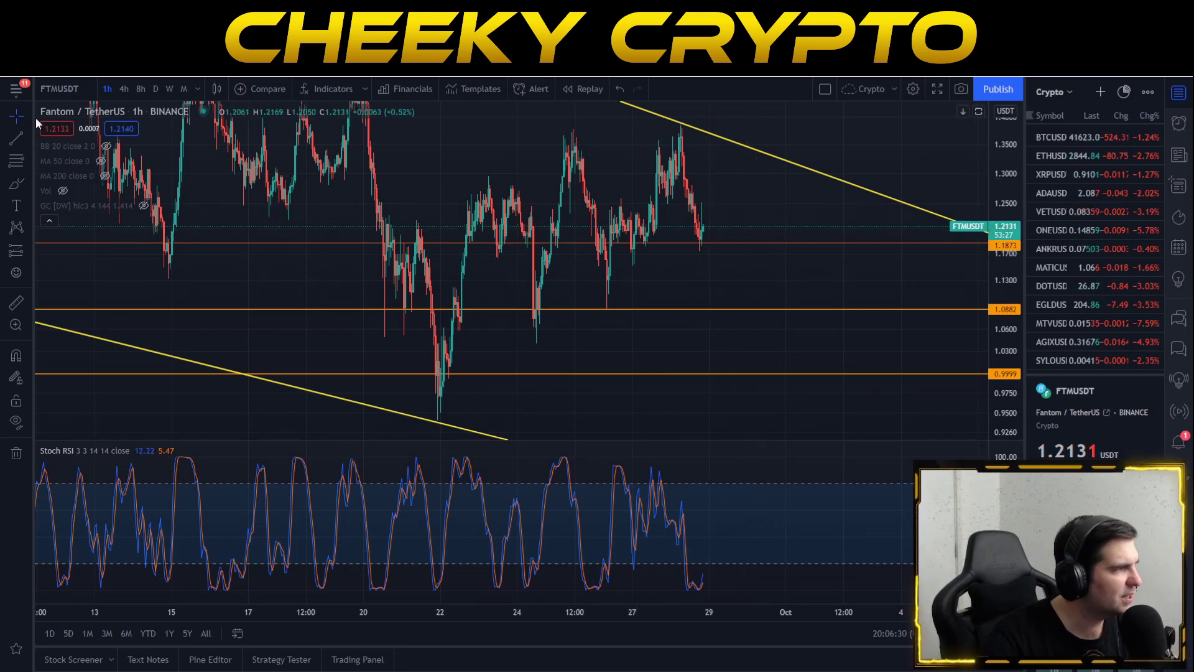
# Show the volume bars on the FTMUSDT chart, mark the latest volume spike and the bars after it with the Brush, and undo the strokes
pyautogui.click(62, 190)
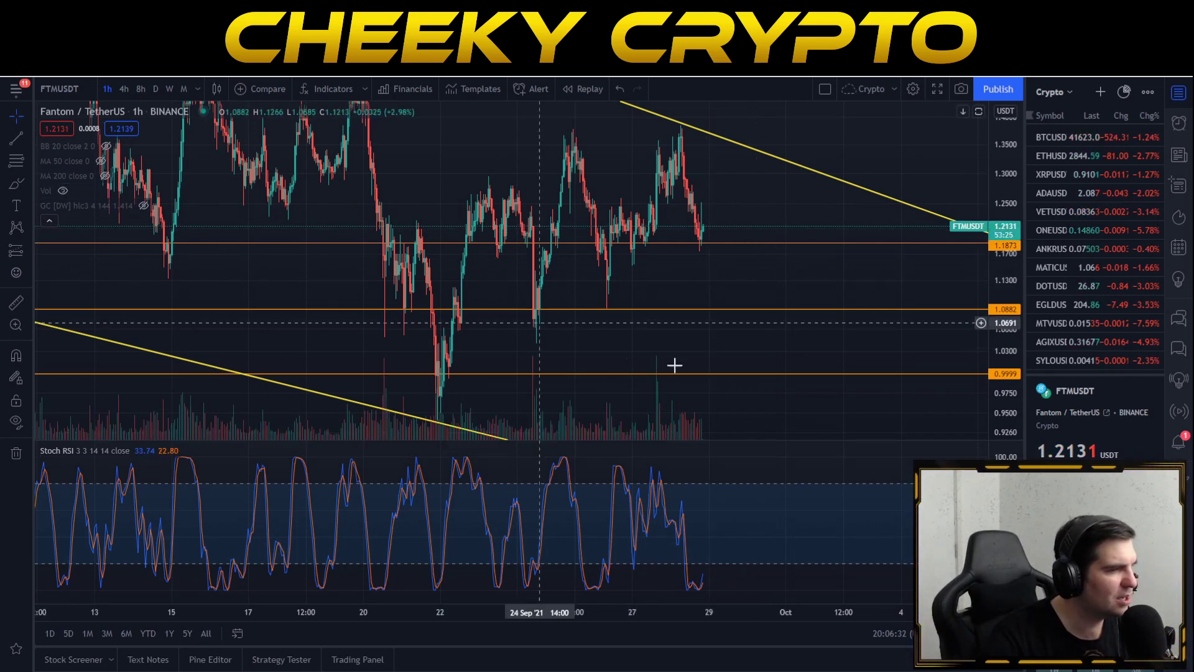
pyautogui.moveTo(722, 320); pyautogui.dragTo(664, 315)
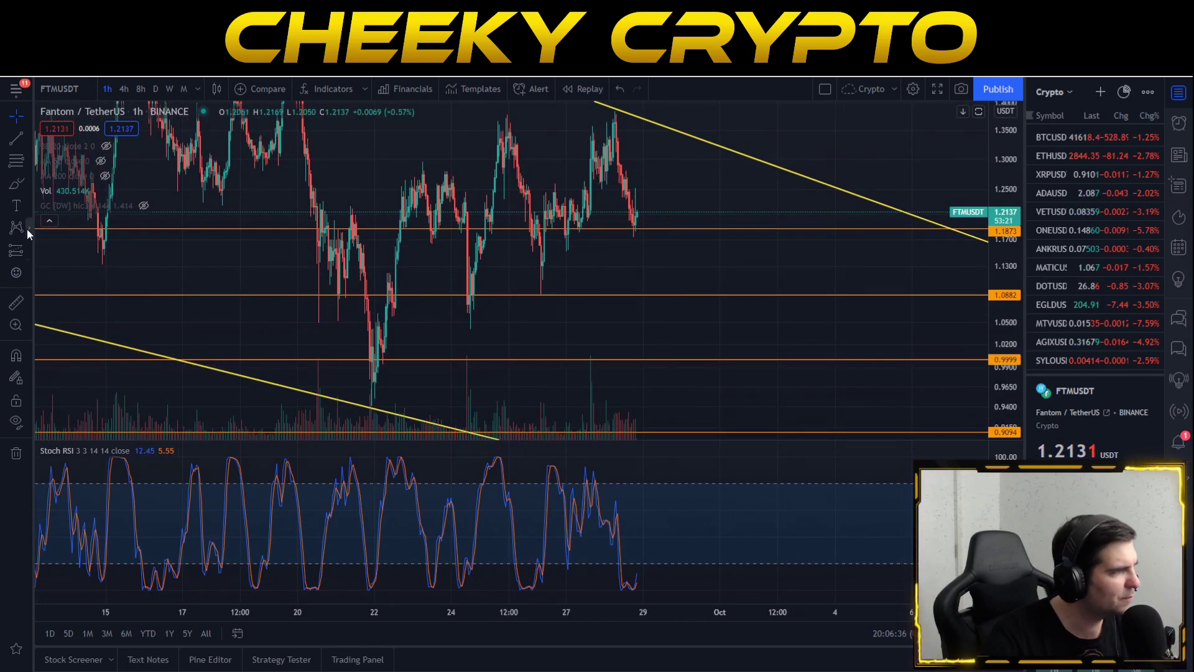
pyautogui.click(15, 184)
pyautogui.moveTo(587, 363)
pyautogui.mouseDown()
pyautogui.moveTo(595, 370)
pyautogui.moveTo(554, 336)
pyautogui.moveTo(648, 408)
pyautogui.mouseUp()
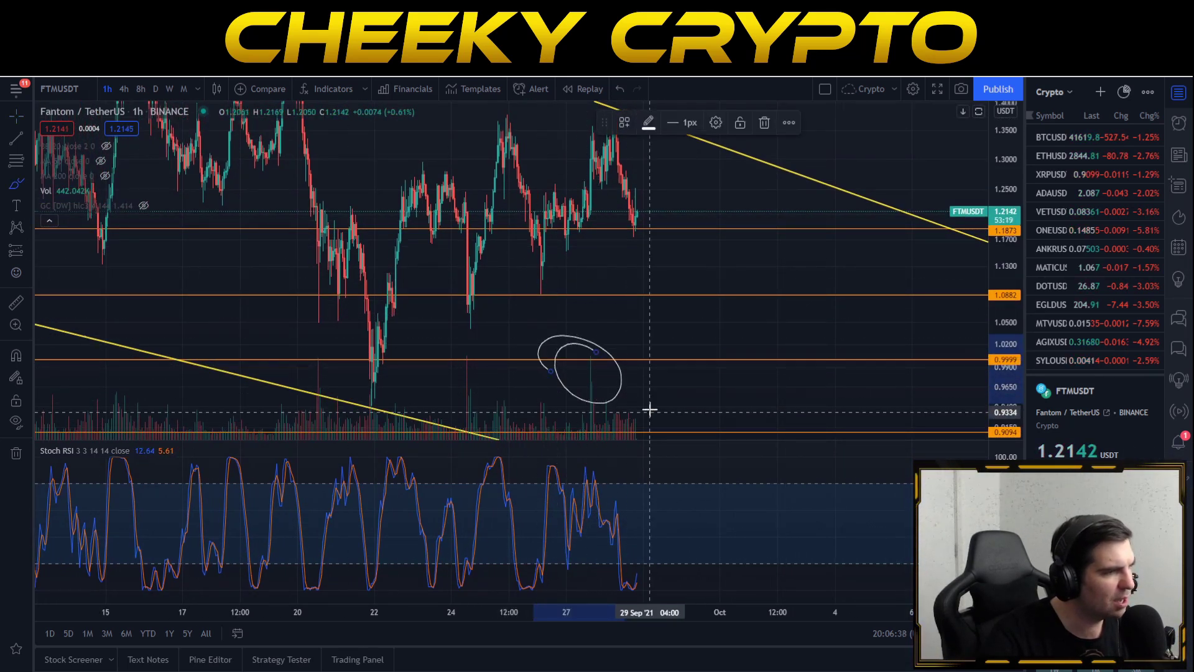
pyautogui.hotkey('ctrl', 'z')
pyautogui.moveTo(589, 381)
pyautogui.mouseDown()
pyautogui.moveTo(687, 426)
pyautogui.moveTo(684, 411)
pyautogui.mouseUp()
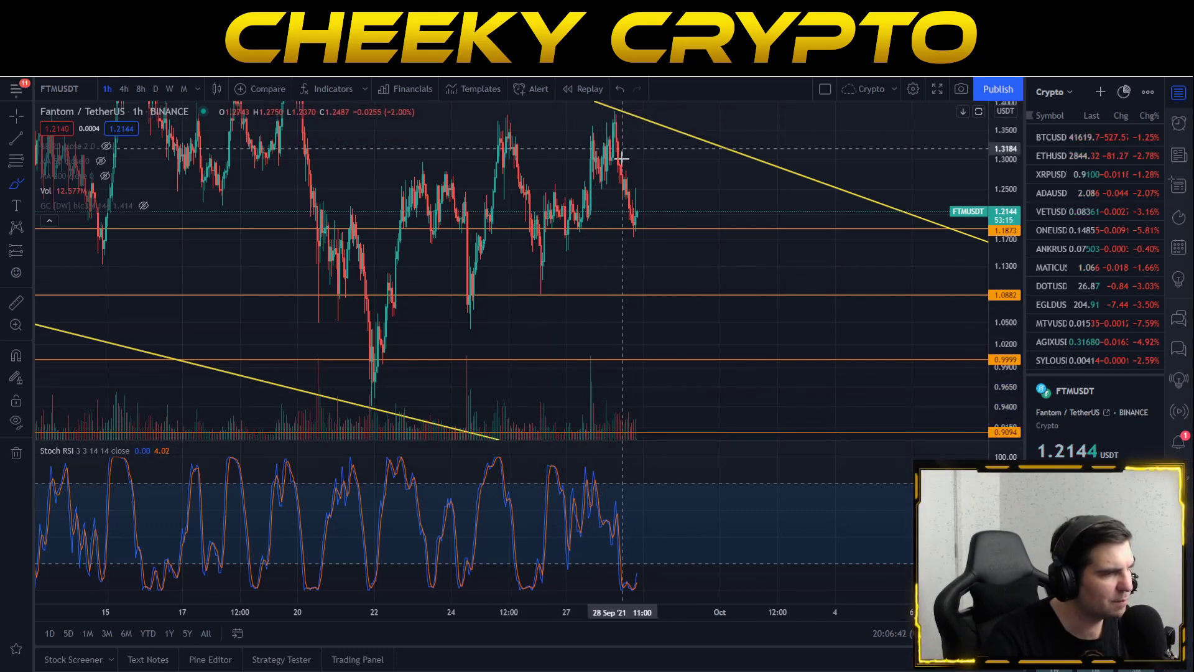
pyautogui.moveTo(621, 416)
pyautogui.mouseDown()
pyautogui.moveTo(626, 437)
pyautogui.moveTo(625, 401)
pyautogui.mouseUp()
pyautogui.hotkey('ctrl', 'z')
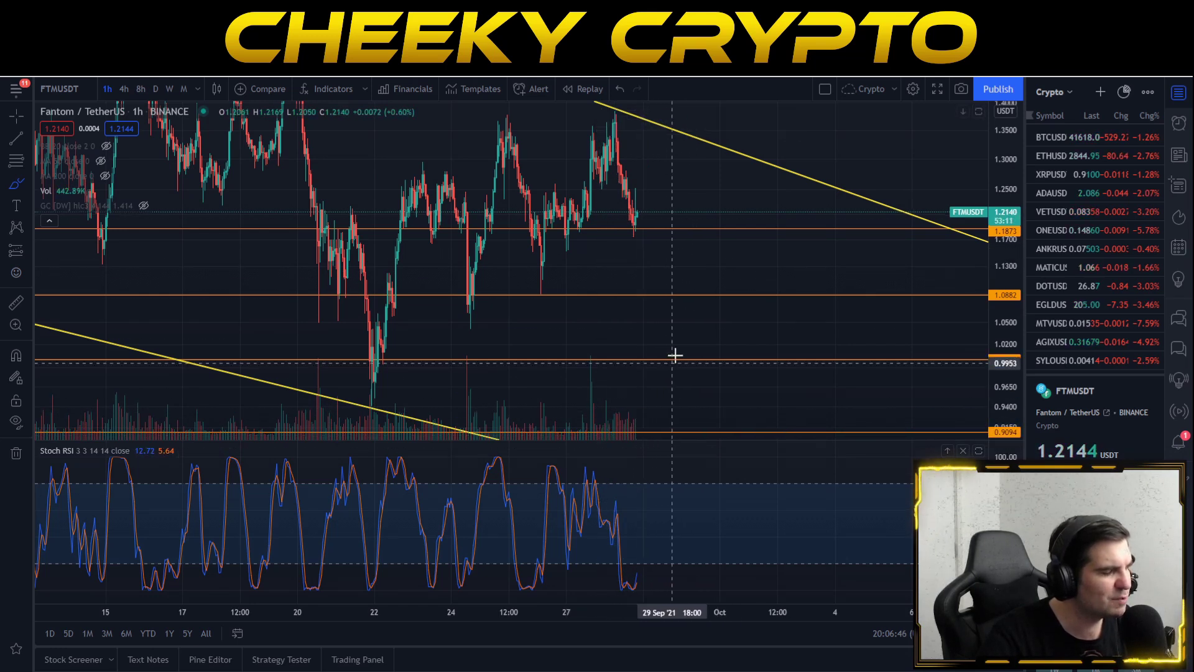
# Sketch possible price moves ahead of the current candle and above the 0.9094 support with the Brush, remove them and restore the Cross cursor
pyautogui.moveTo(638, 219)
pyautogui.mouseDown()
pyautogui.moveTo(664, 167)
pyautogui.moveTo(699, 143)
pyautogui.moveTo(713, 149)
pyautogui.moveTo(723, 155)
pyautogui.moveTo(693, 200)
pyautogui.moveTo(749, 167)
pyautogui.moveTo(863, 296)
pyautogui.moveTo(917, 247)
pyautogui.moveTo(965, 293)
pyautogui.moveTo(979, 359)
pyautogui.mouseUp()
pyautogui.hotkey('ctrl', 'z')
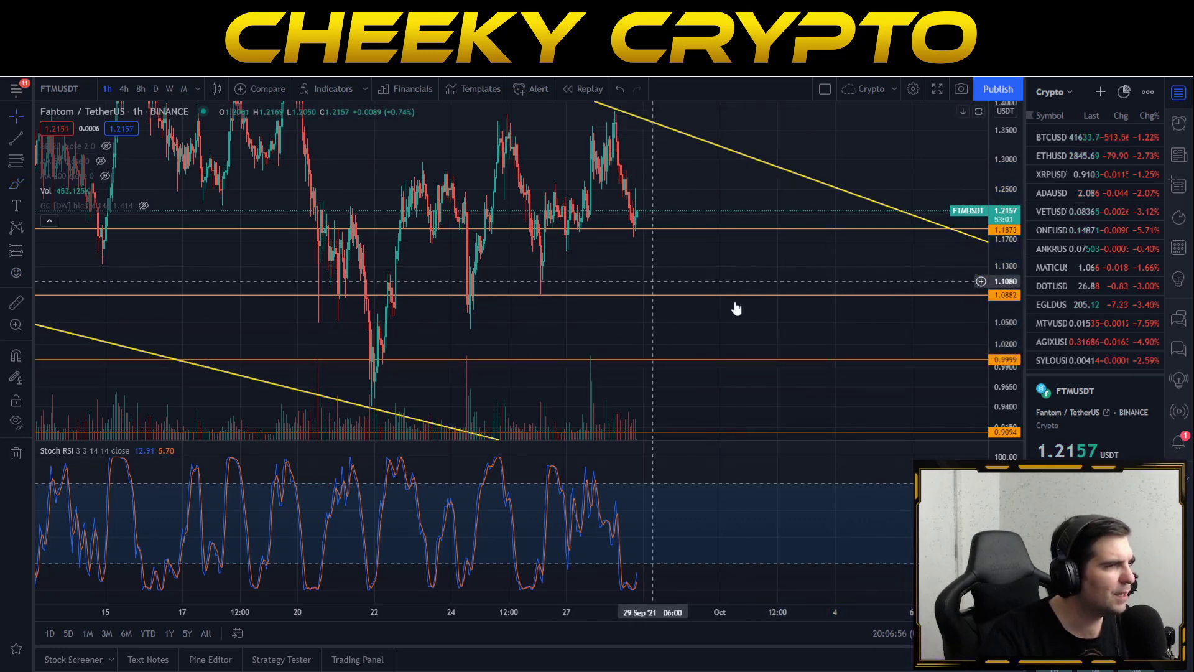
pyautogui.moveTo(802, 335); pyautogui.dragTo(609, 296)
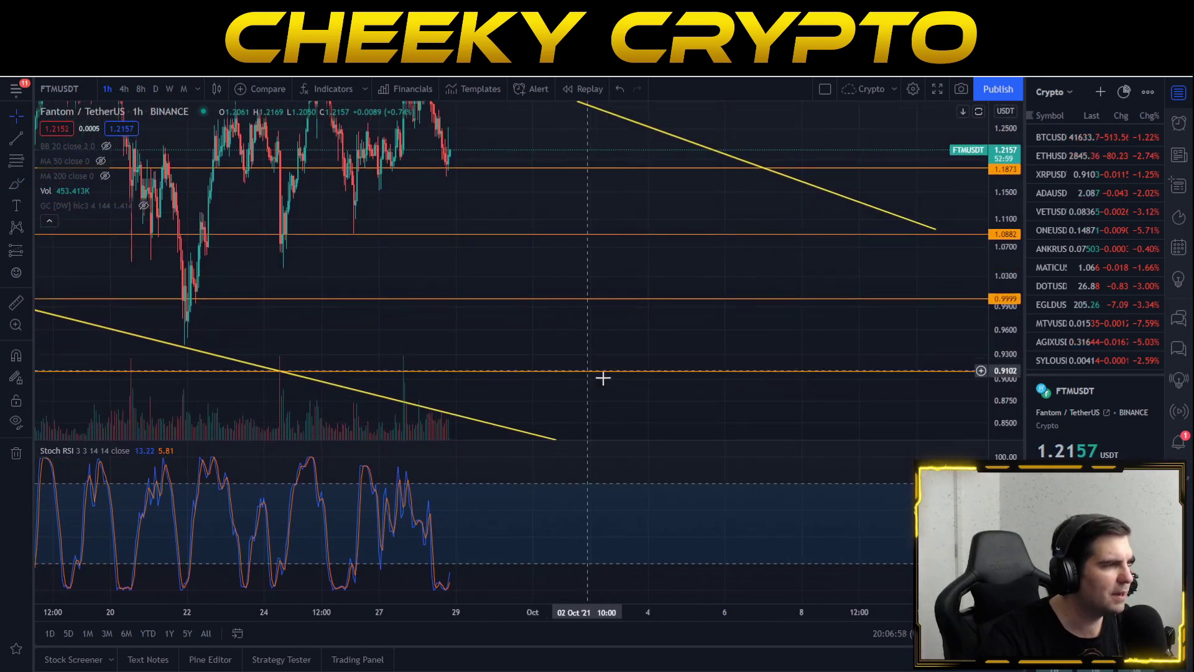
pyautogui.moveTo(610, 390); pyautogui.dragTo(666, 316)
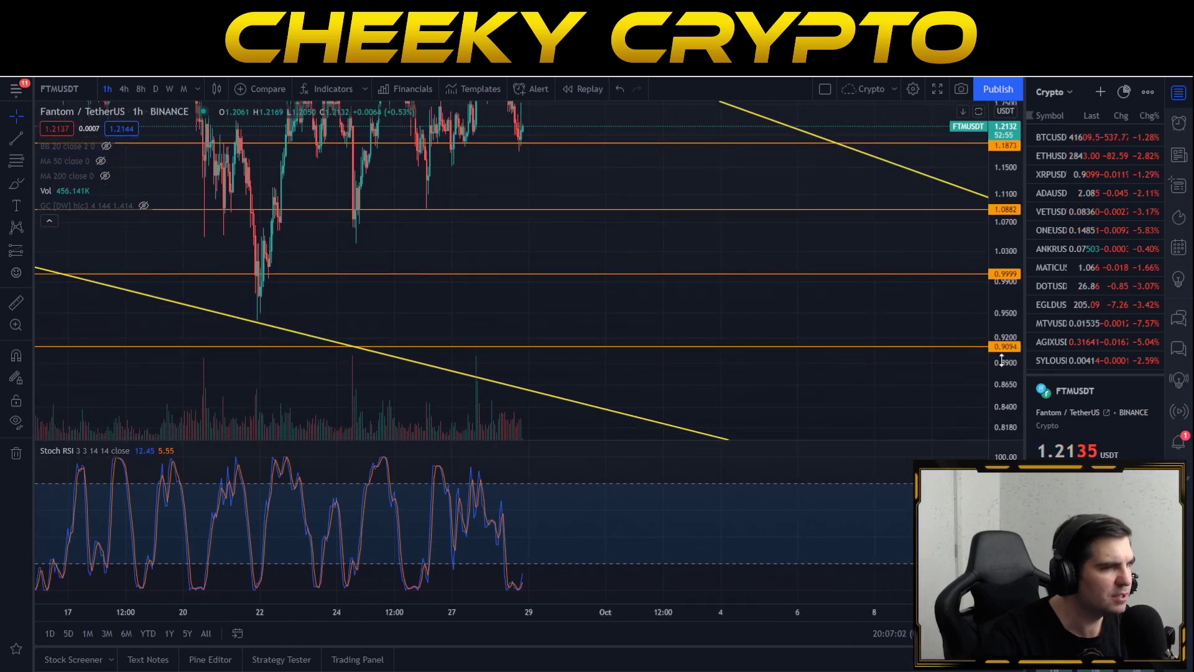
pyautogui.click(16, 185)
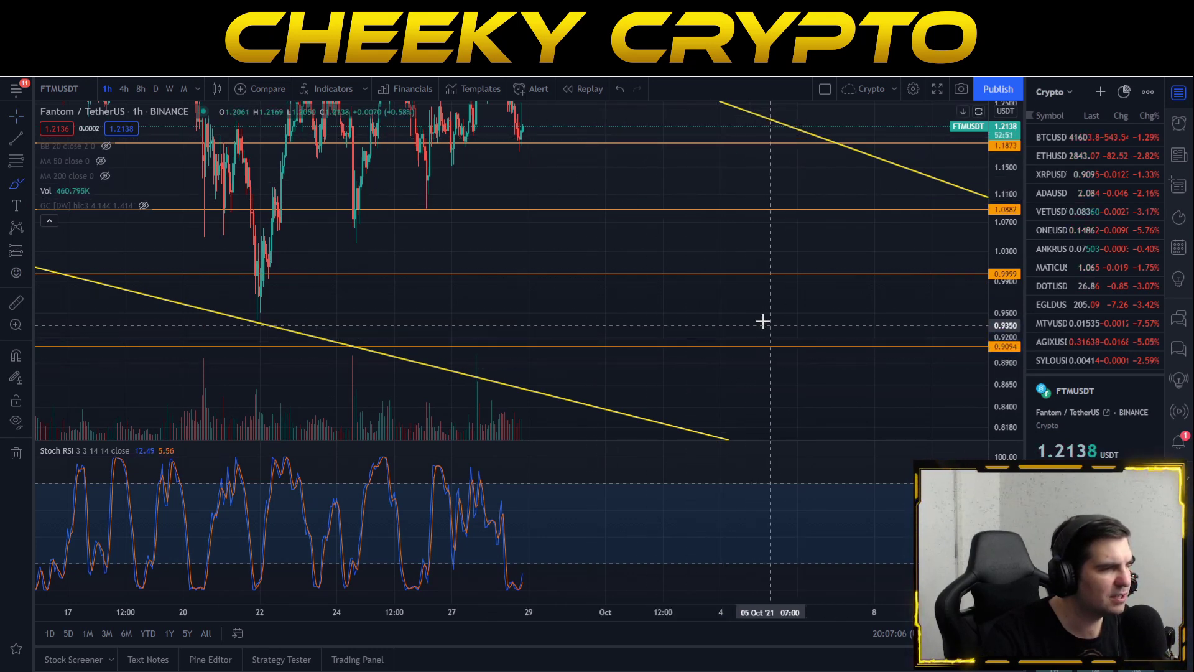
pyautogui.moveTo(755, 320)
pyautogui.mouseDown()
pyautogui.moveTo(802, 361)
pyautogui.moveTo(876, 156)
pyautogui.moveTo(821, 188)
pyautogui.mouseUp()
pyautogui.hotkey('ctrl', 'z')
pyautogui.press('Delete')
pyautogui.click(28, 122)
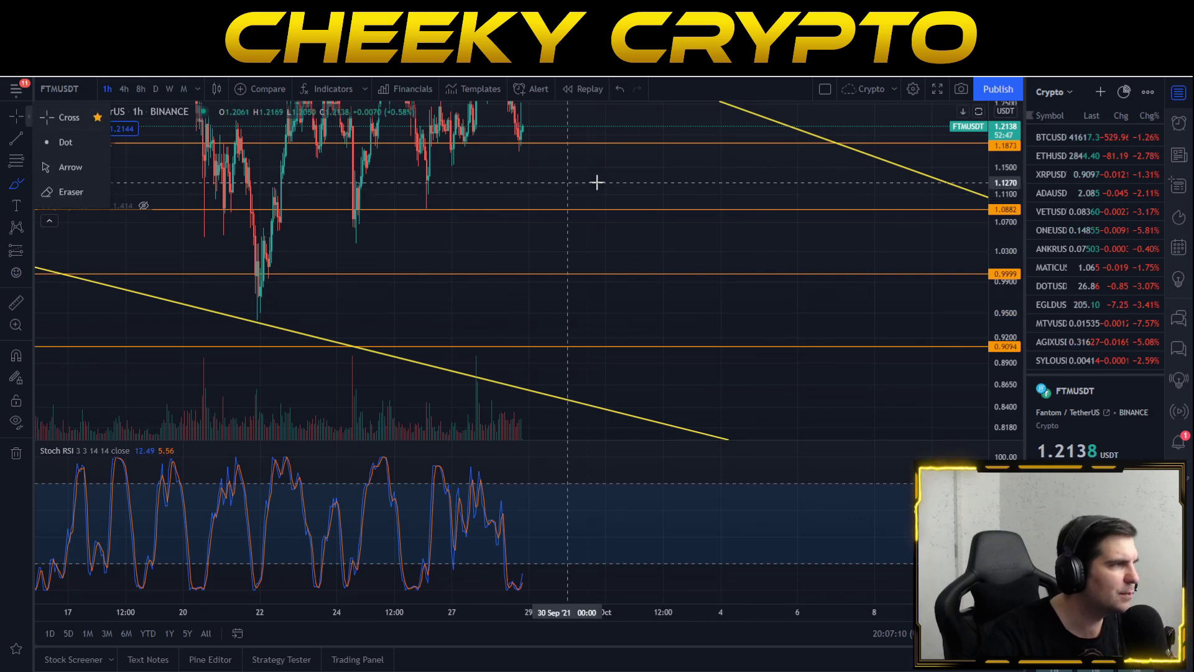
pyautogui.click(74, 118)
# Hide the volume bars on the price chart again
pyautogui.moveTo(676, 198); pyautogui.dragTo(687, 333)
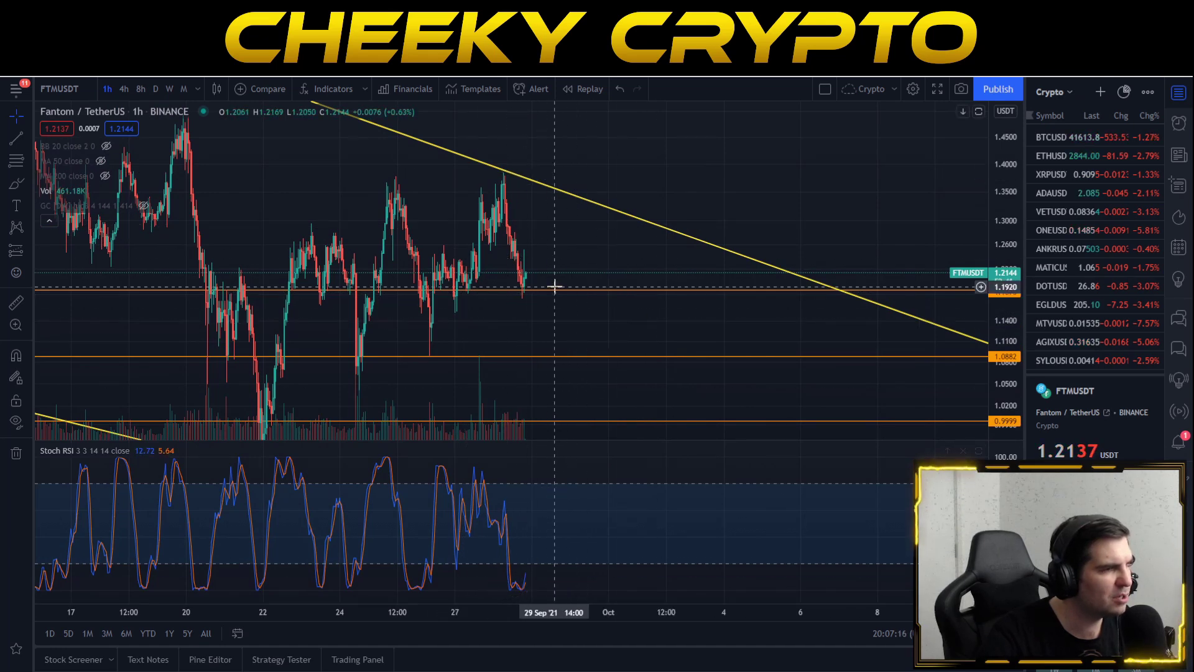
pyautogui.moveTo(602, 259); pyautogui.dragTo(515, 232)
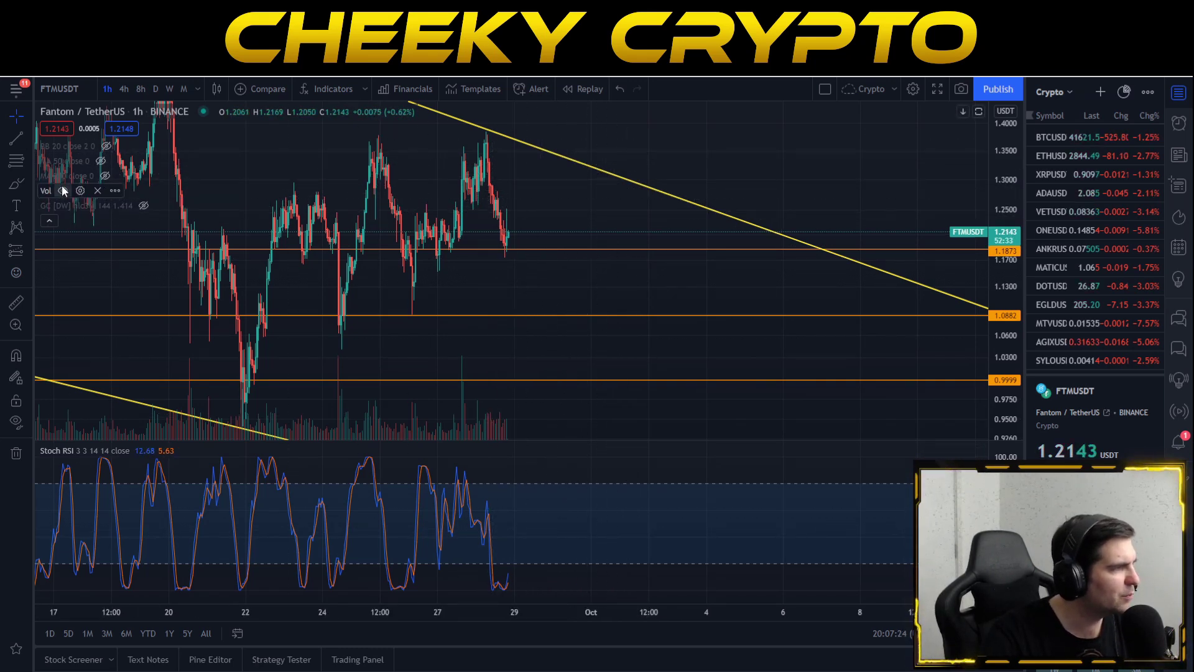
pyautogui.click(61, 188)
pyautogui.moveTo(652, 286); pyautogui.dragTo(574, 272)
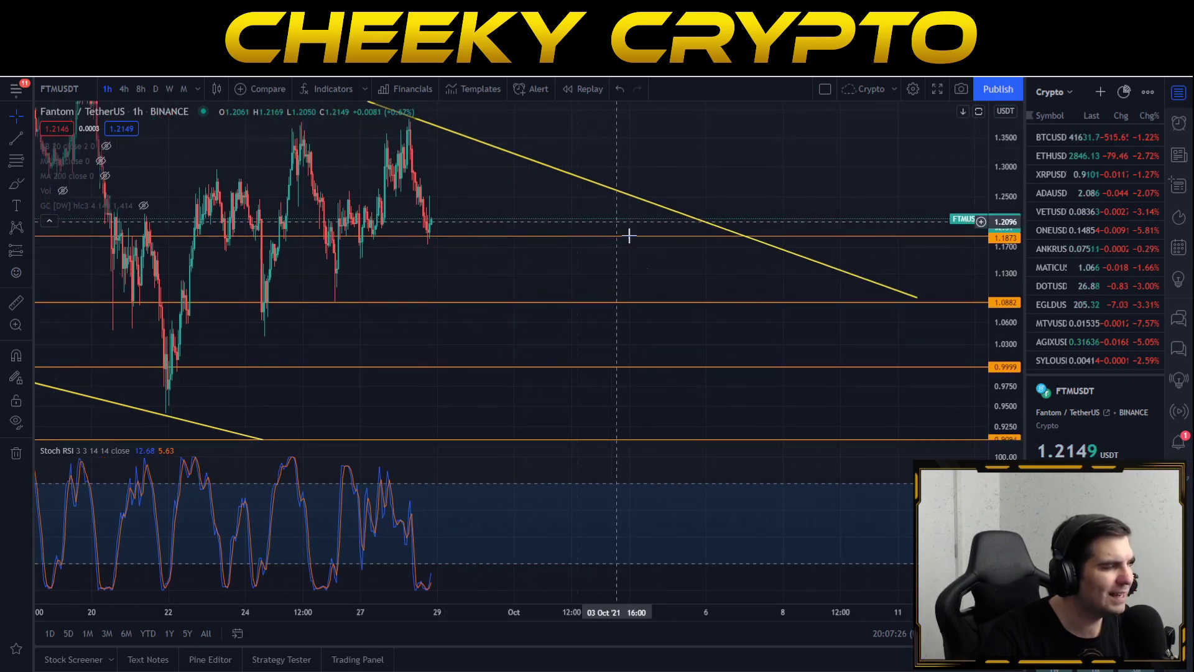
pyautogui.moveTo(602, 321); pyautogui.dragTo(661, 315)
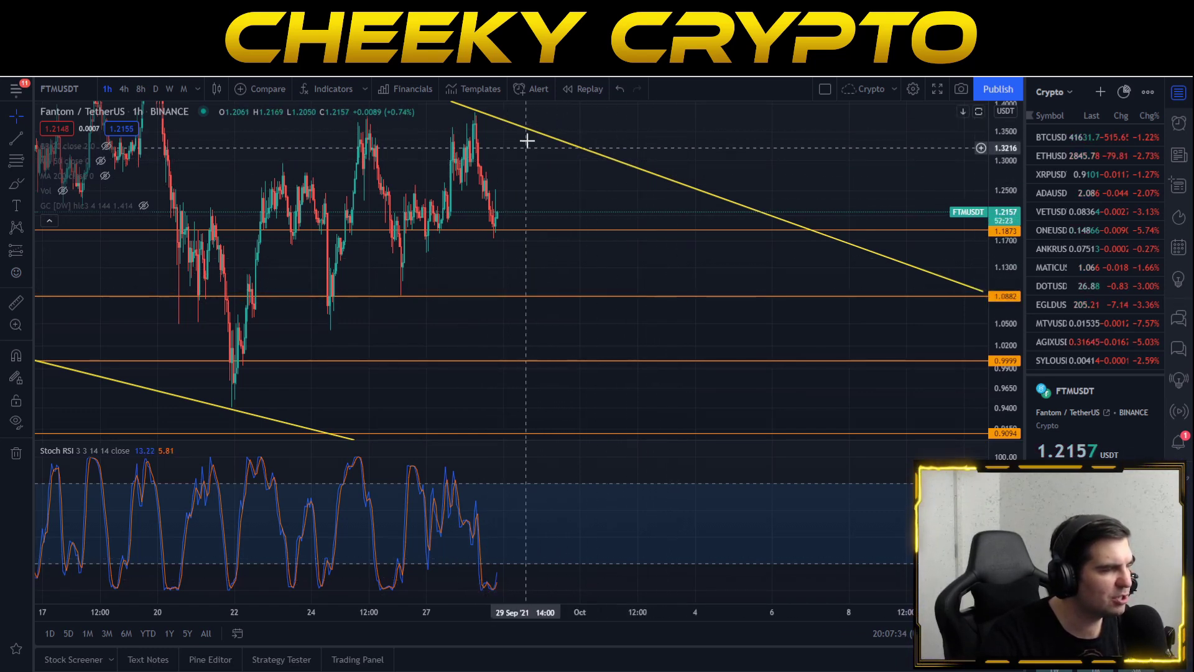
# Examine September's price action between the two descending yellow trend lines and the orange supports from 1.1873 to 0.9094
pyautogui.moveTo(674, 277)
pyautogui.mouseDown()
pyautogui.moveTo(528, 207)
pyautogui.moveTo(670, 293)
pyautogui.mouseUp()
pyautogui.moveTo(999, 168); pyautogui.dragTo(984, 303)
pyautogui.scroll(-3, 663, 333)
pyautogui.scroll(-4, 731, 285)
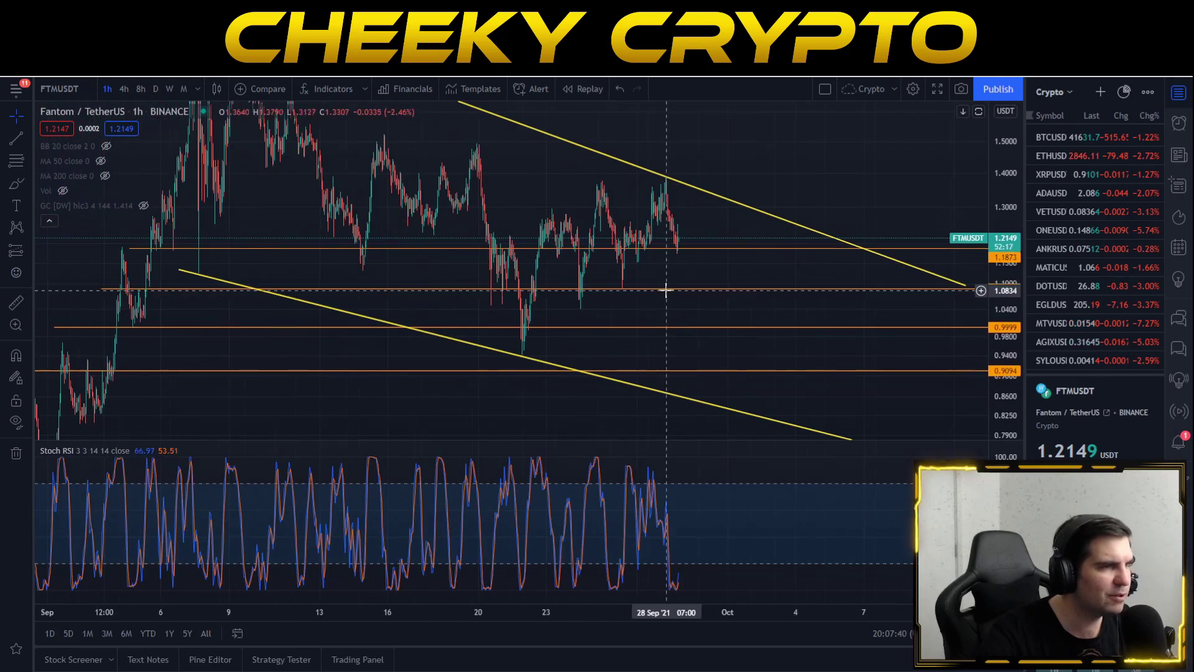
pyautogui.moveTo(1001, 199); pyautogui.dragTo(999, 245)
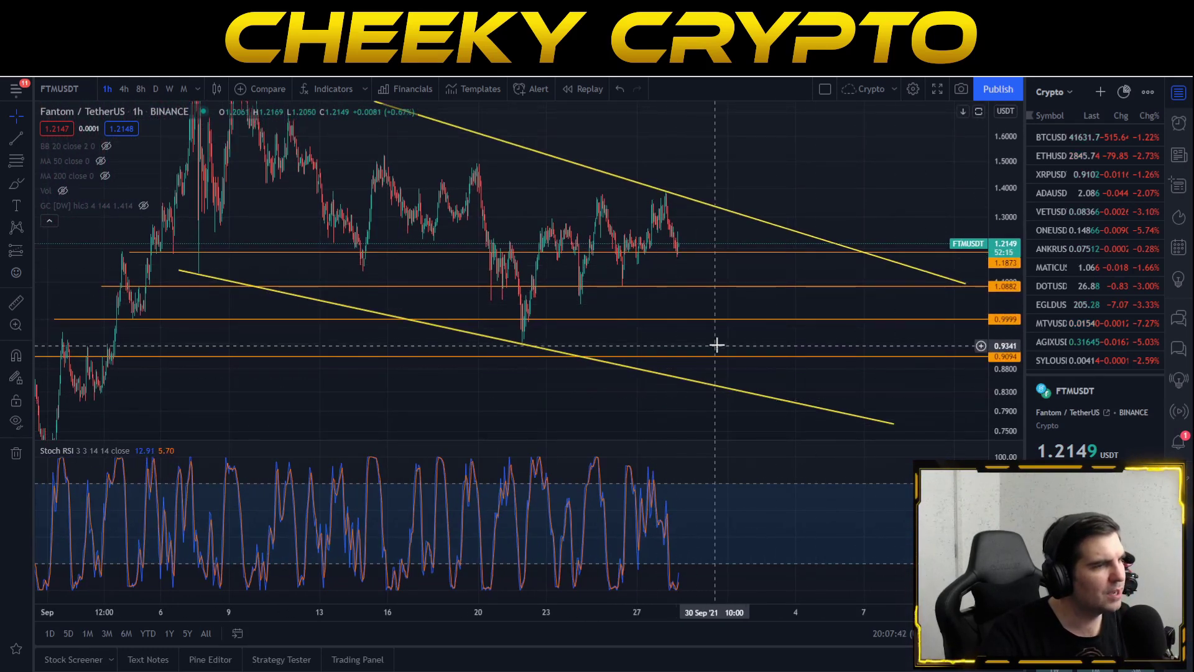
# Switch the FTMUSDT chart to the daily timeframe and bring Elliott waves (1) to (5), the Fibonacci extension and the price-range projection into view
pyautogui.moveTo(713, 344); pyautogui.dragTo(691, 367)
pyautogui.moveTo(1003, 180); pyautogui.dragTo(1004, 254)
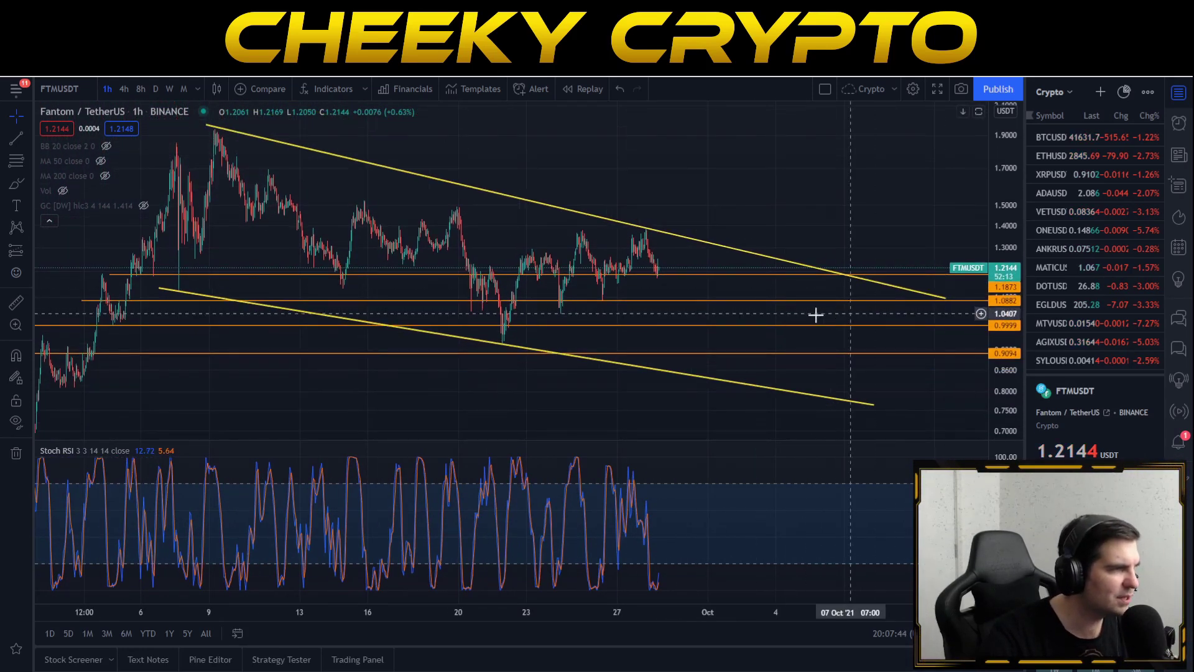
pyautogui.scroll(-3, 815, 315)
pyautogui.click(156, 89)
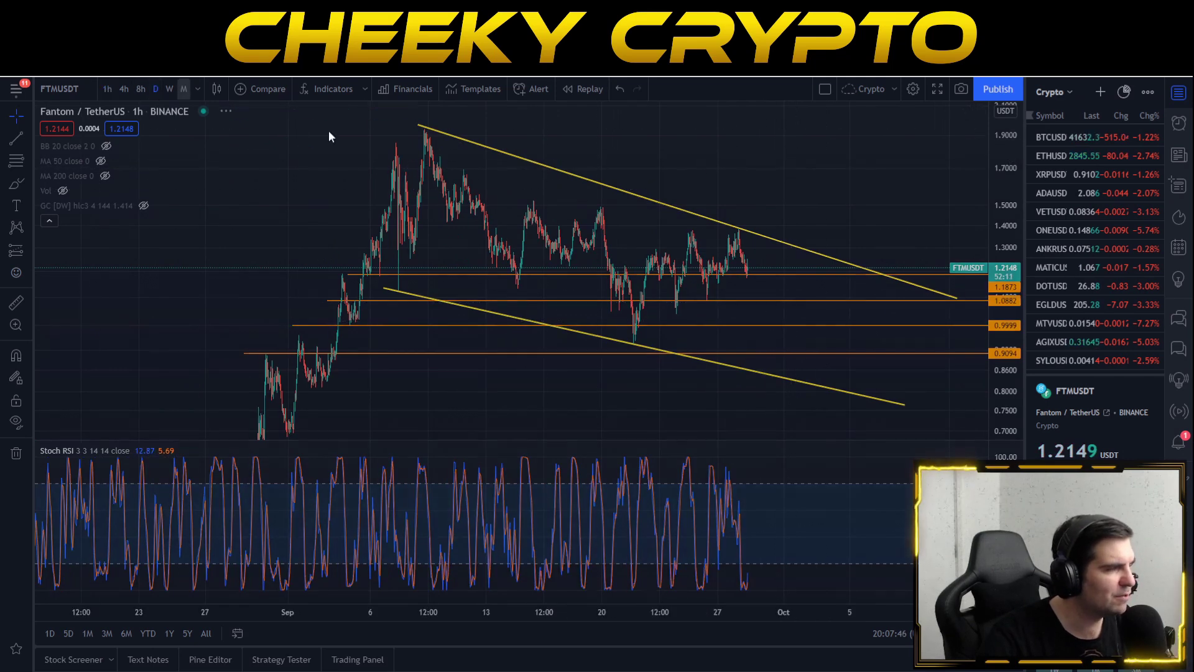
pyautogui.moveTo(996, 247); pyautogui.dragTo(998, 439)
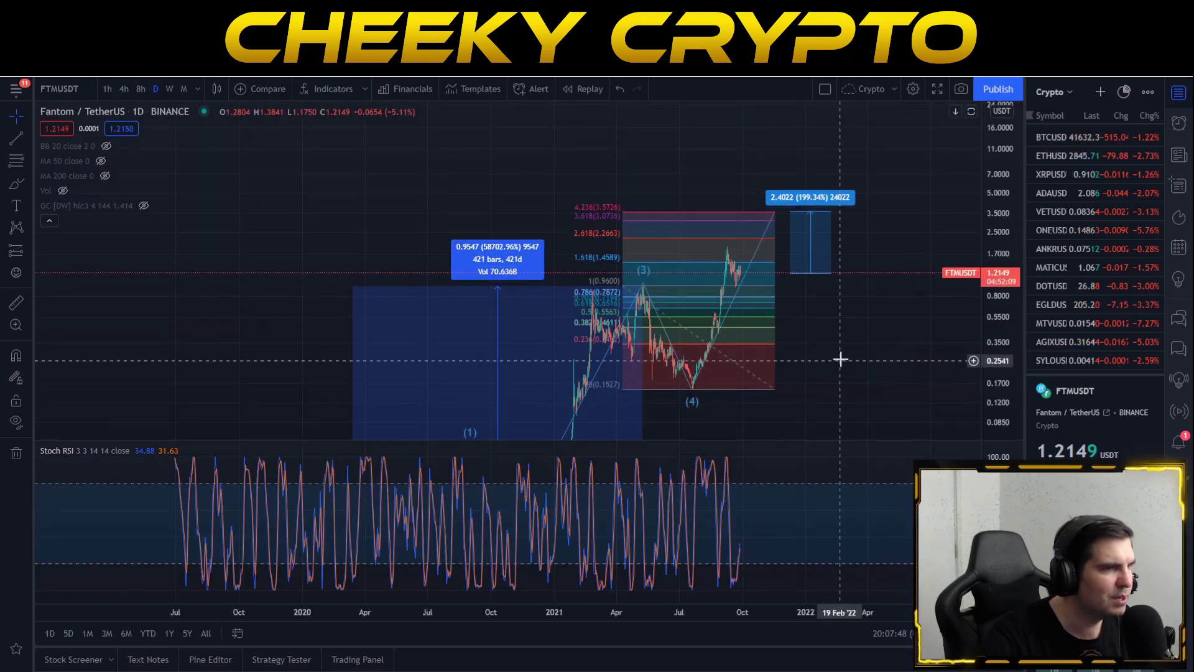
pyautogui.moveTo(842, 360); pyautogui.dragTo(885, 281)
pyautogui.scroll(5, 774, 321)
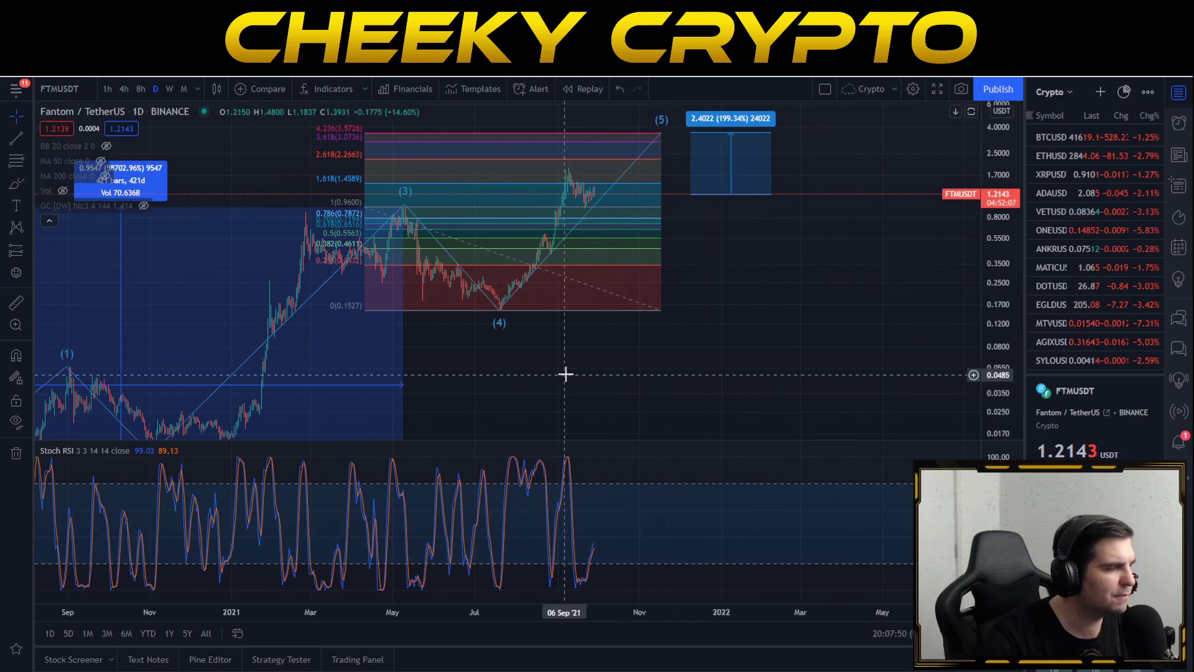
pyautogui.moveTo(565, 373); pyautogui.dragTo(701, 408)
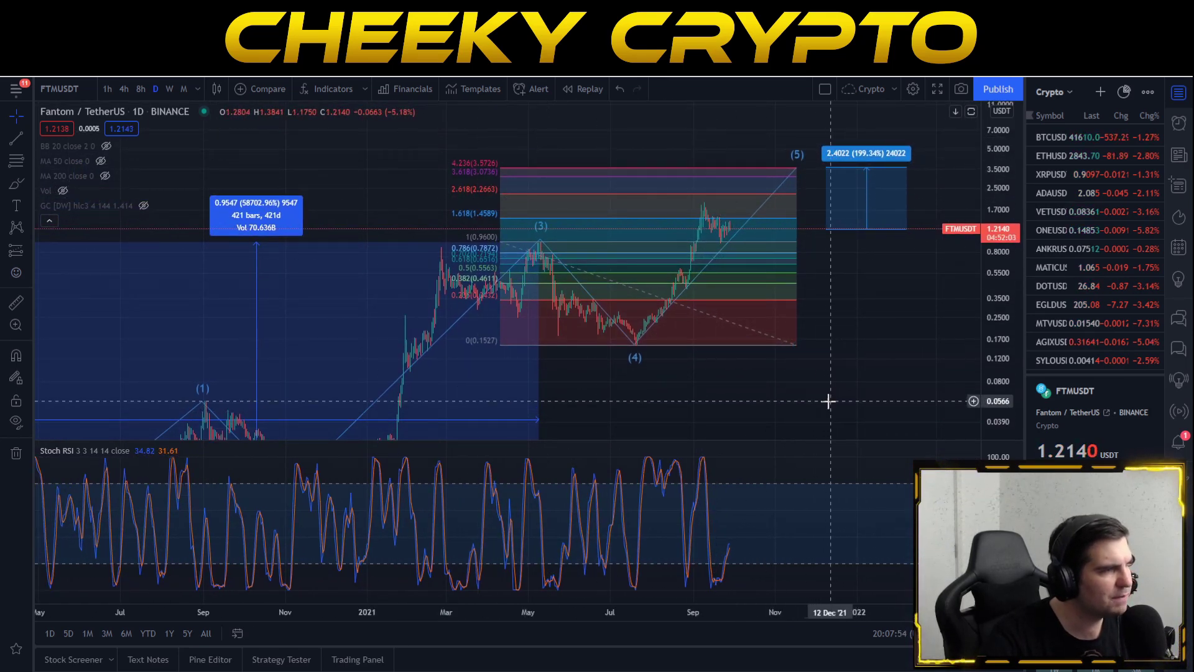
pyautogui.moveTo(804, 413)
pyautogui.mouseDown()
pyautogui.moveTo(809, 376)
pyautogui.moveTo(800, 393)
pyautogui.mouseUp()
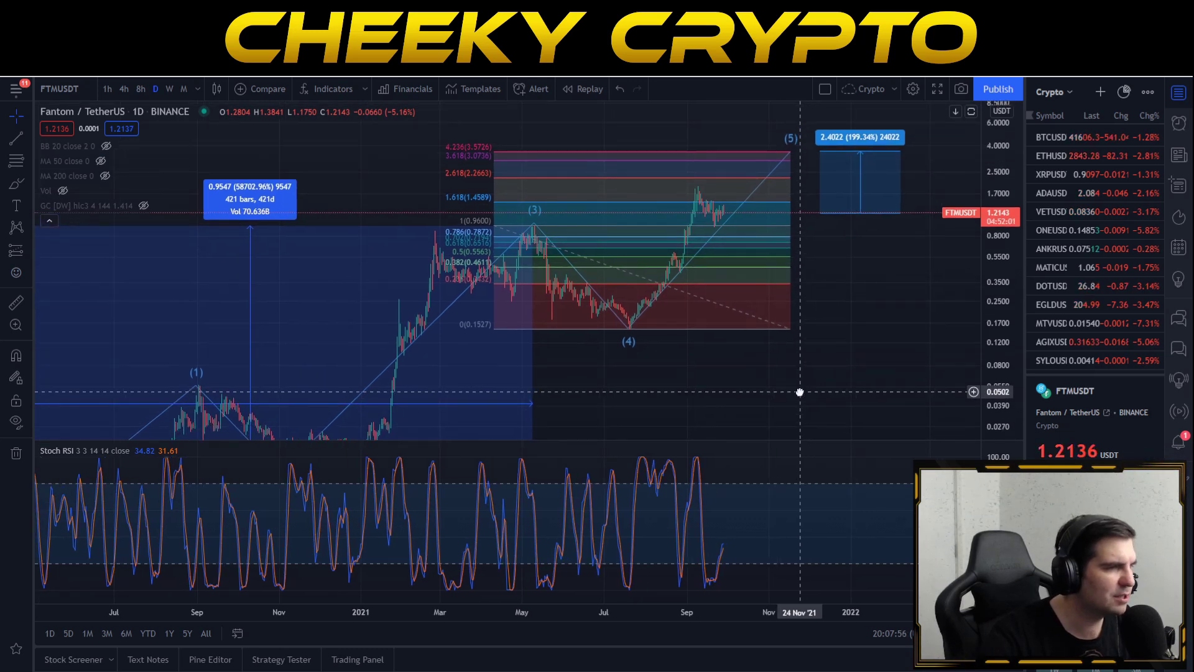